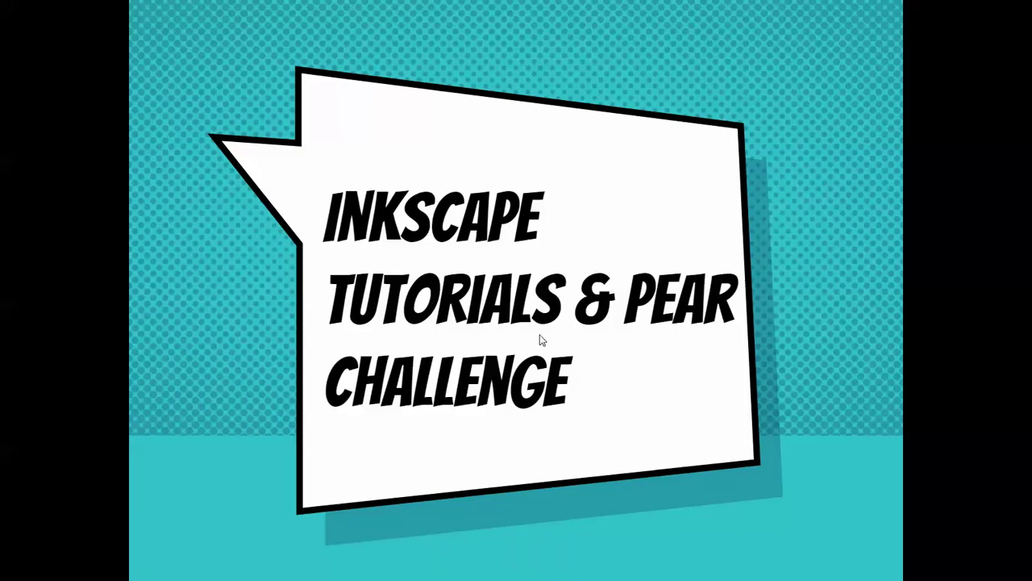
Step: Advance the slideshow past the Tutorials, objectives, Notes and INKSCAPE_01 slides to 'Download all the files'
click(562, 389)
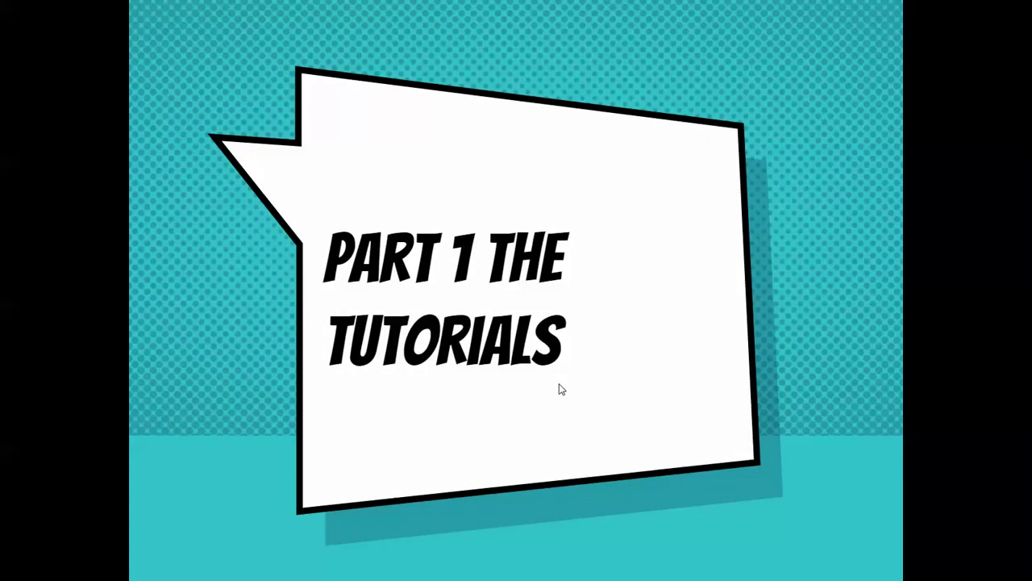
click(544, 394)
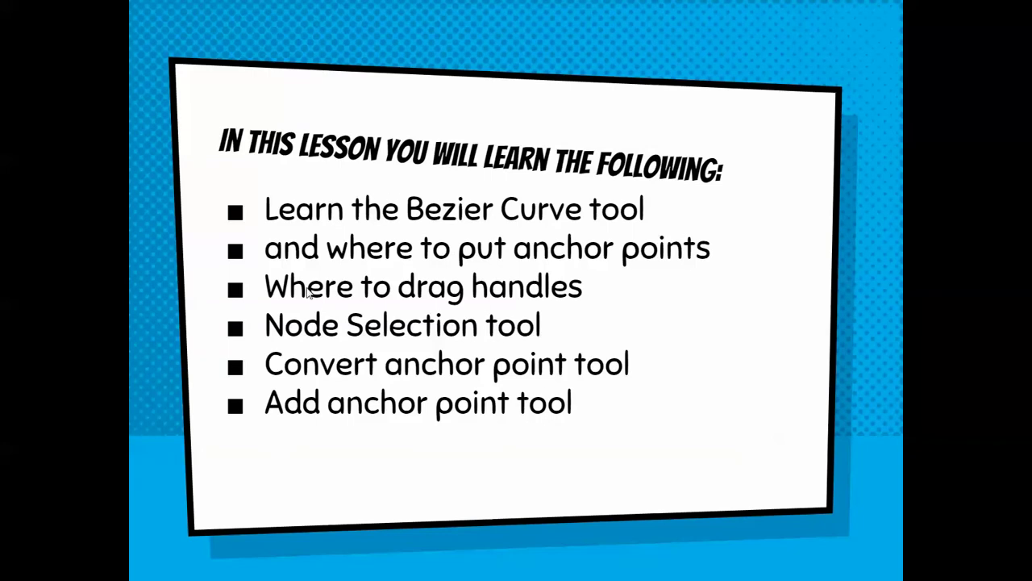
click(413, 397)
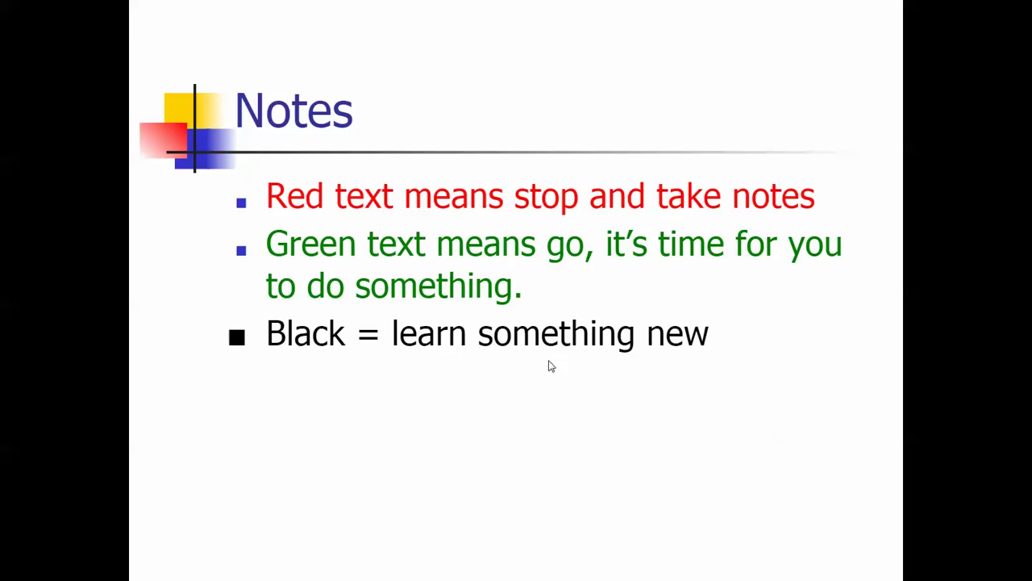
click(548, 365)
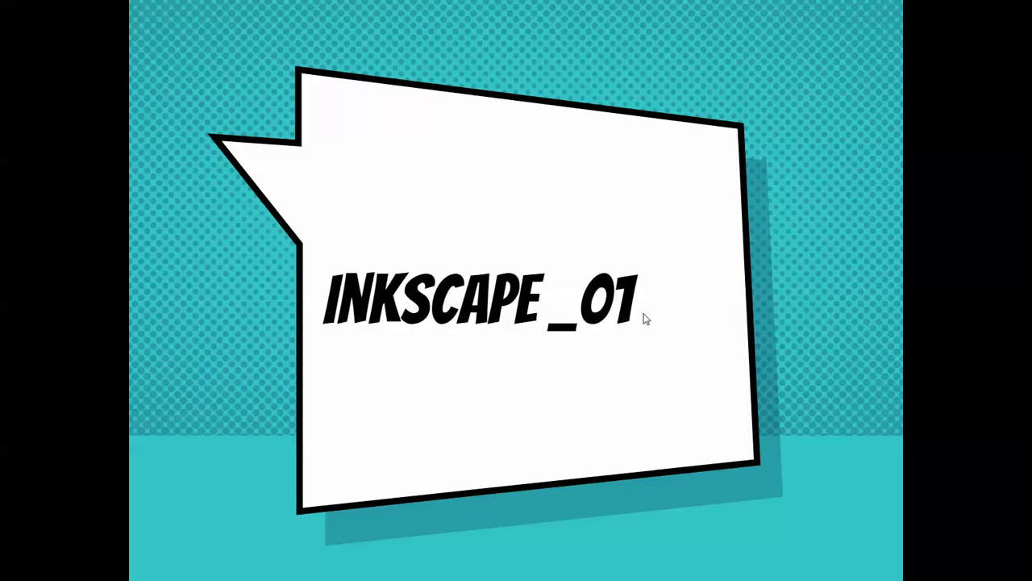
click(523, 340)
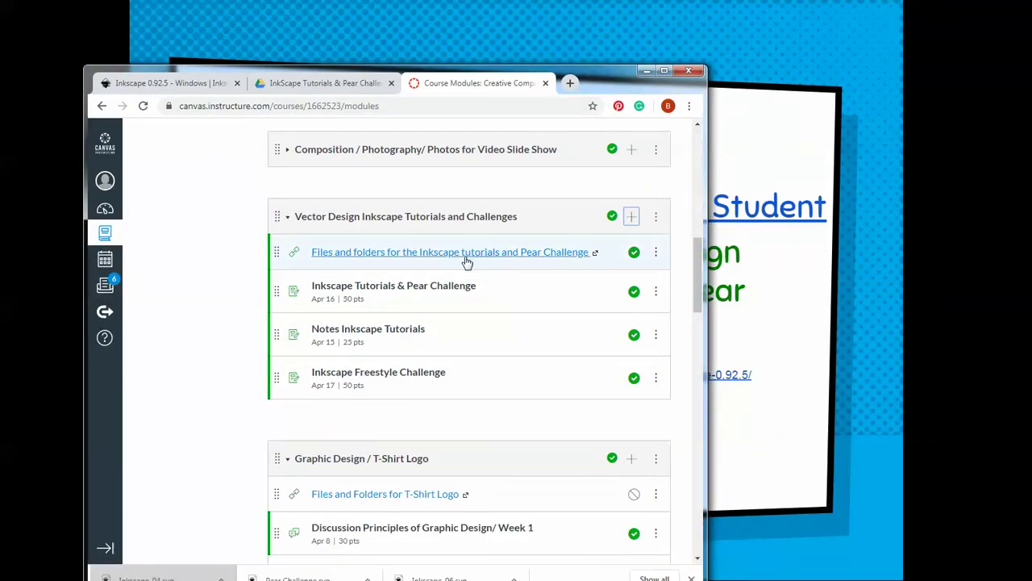
Step: Open the 'Files and folders' module link in a new tab and switch to that Drive folder
scroll(349, 242, up, 1)
scroll(349, 242, down, 1)
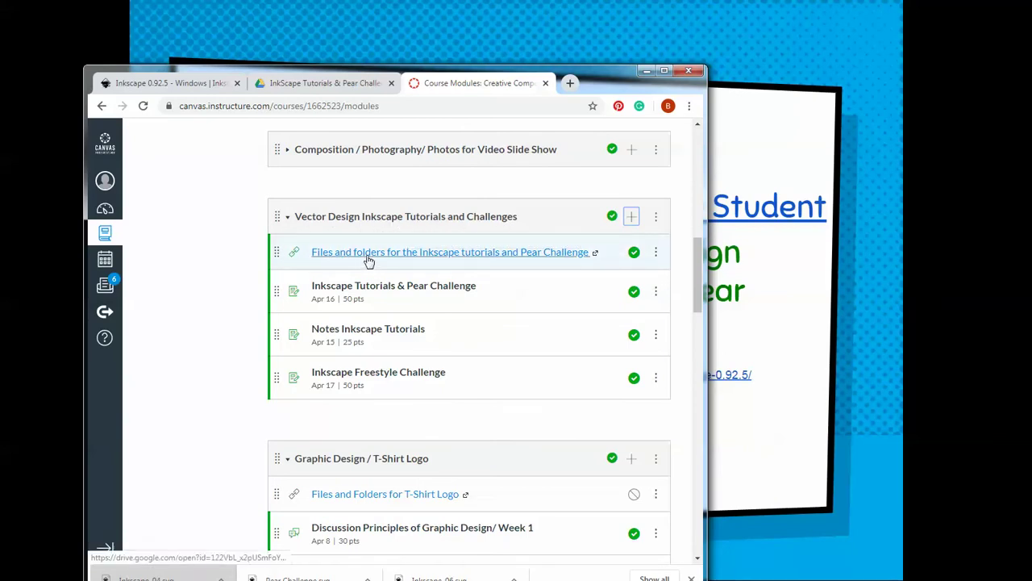
right_click(368, 261)
click(403, 269)
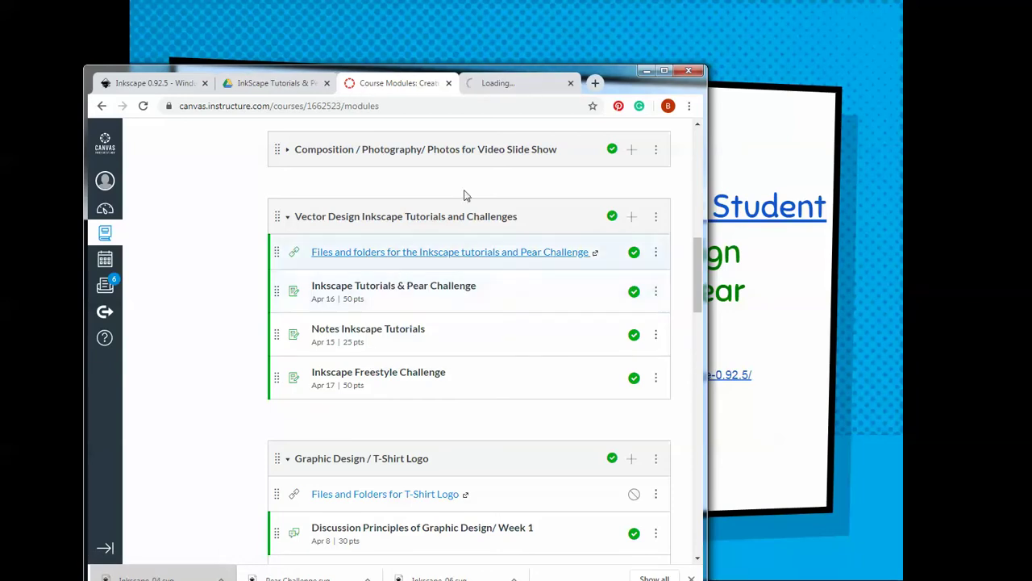
click(515, 89)
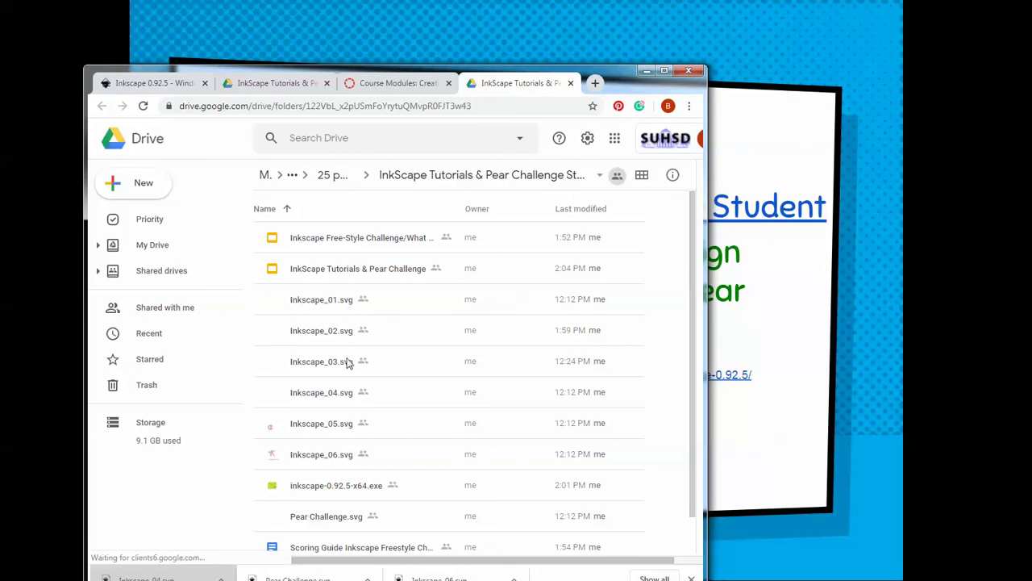
Step: Download Inkscape_01.svg from the shared Google Drive tutorials folder
drag(622, 85, 646, 38)
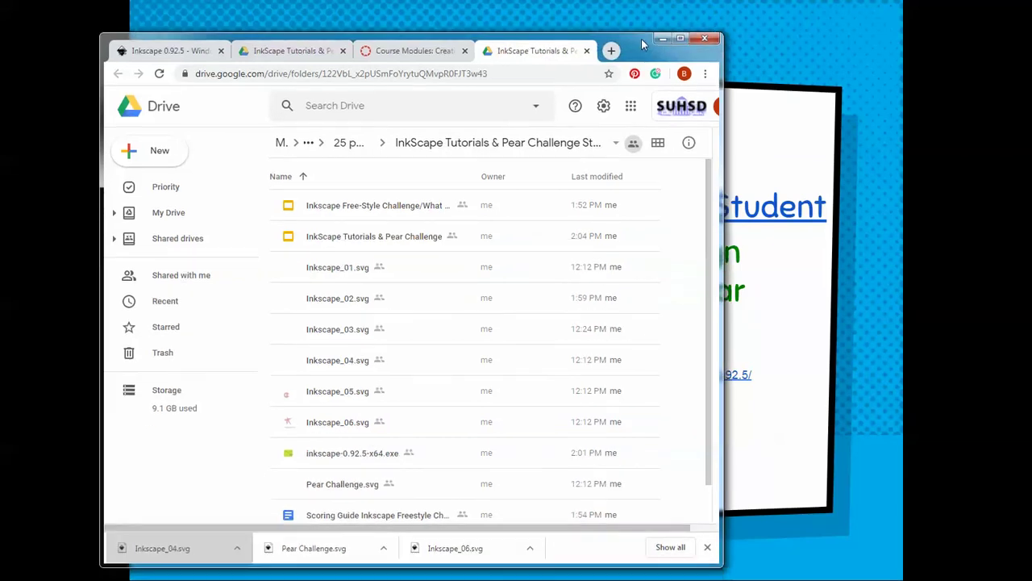
right_click(362, 258)
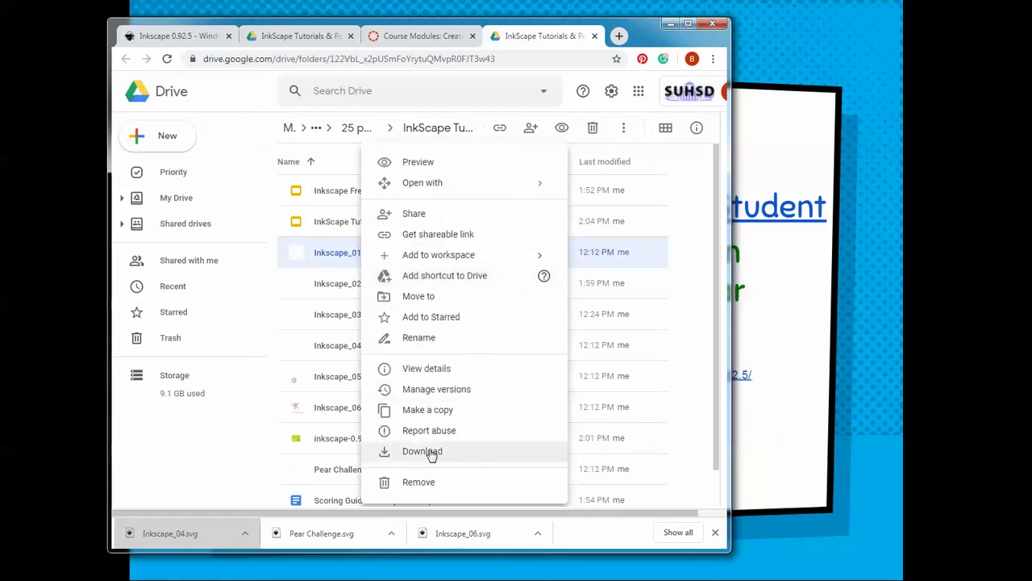
click(430, 452)
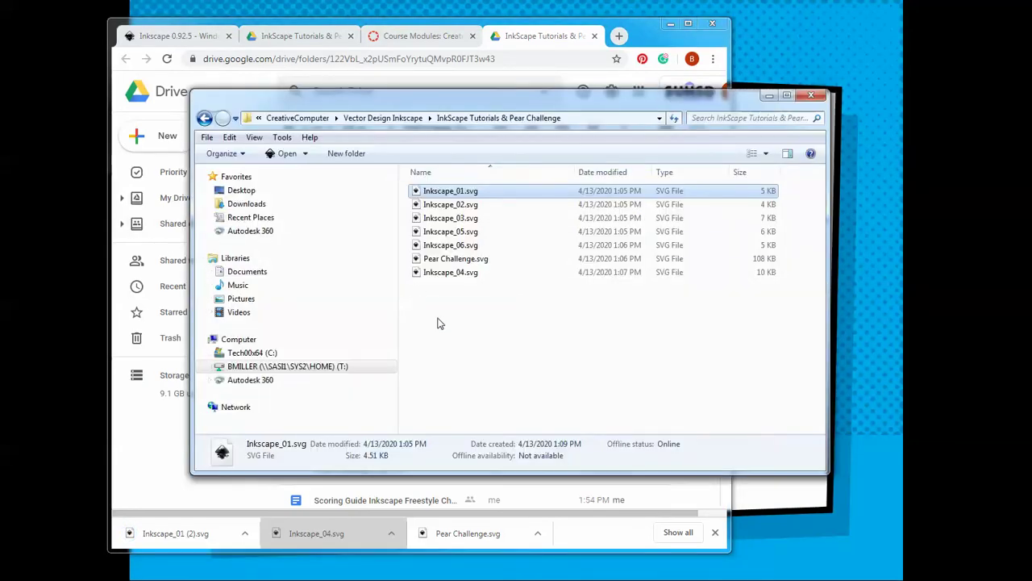
mouse_move(246, 204)
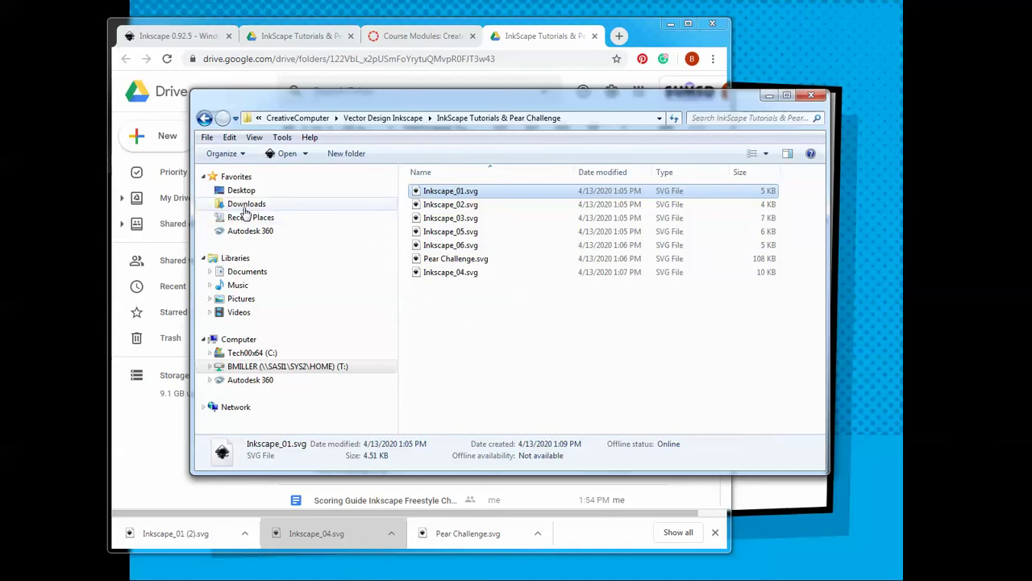
Step: In Downloads, select all files except New folder, both Inkscape_01 copies and the installer
click(253, 204)
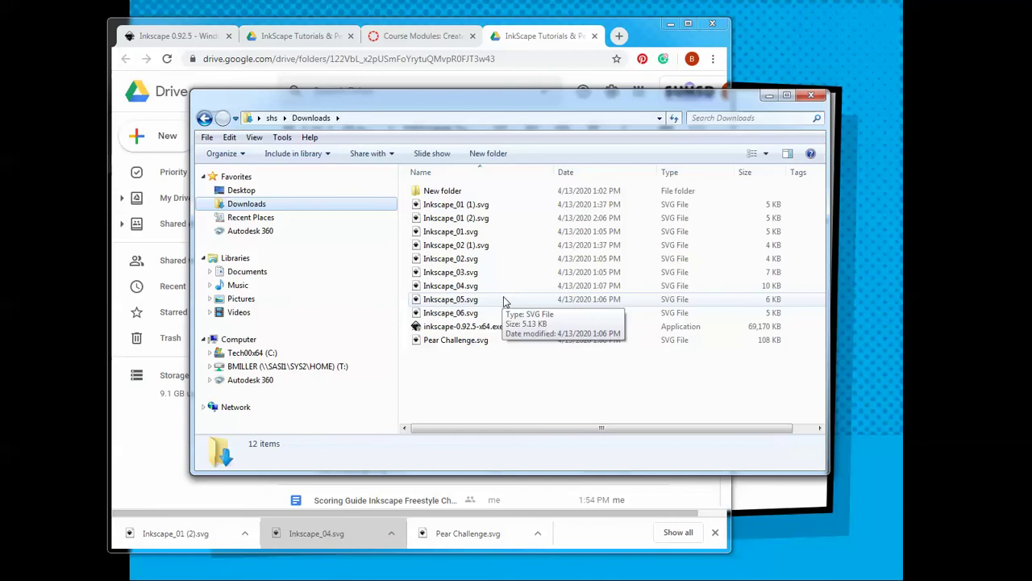
key(ctrl+a)
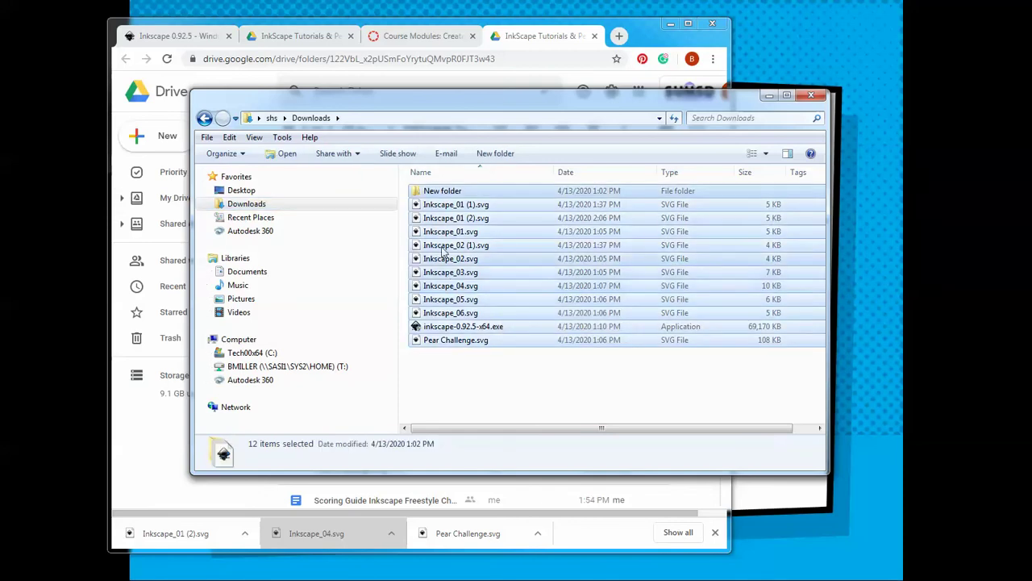
ctrl+click(438, 192)
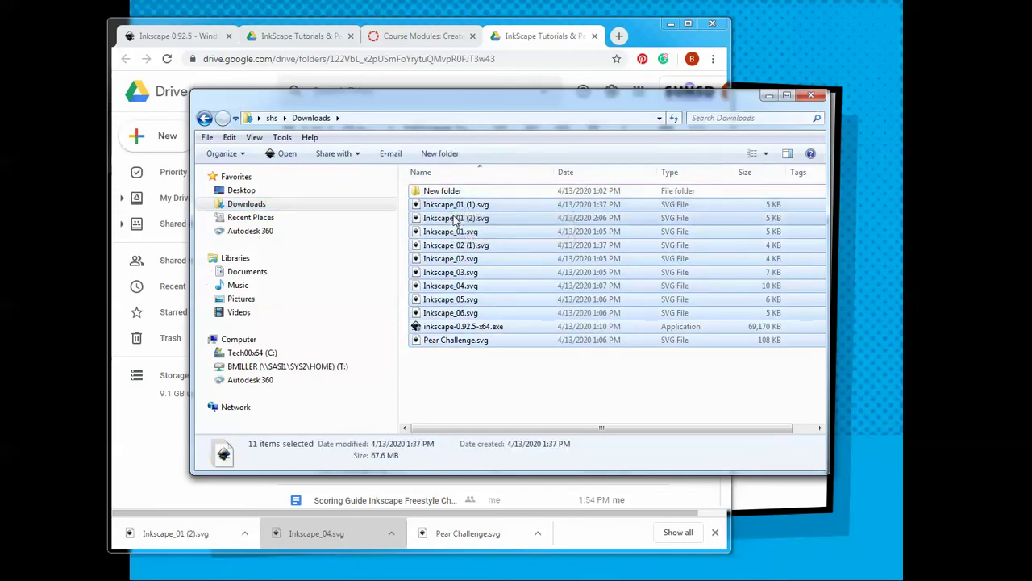
ctrl+click(464, 218)
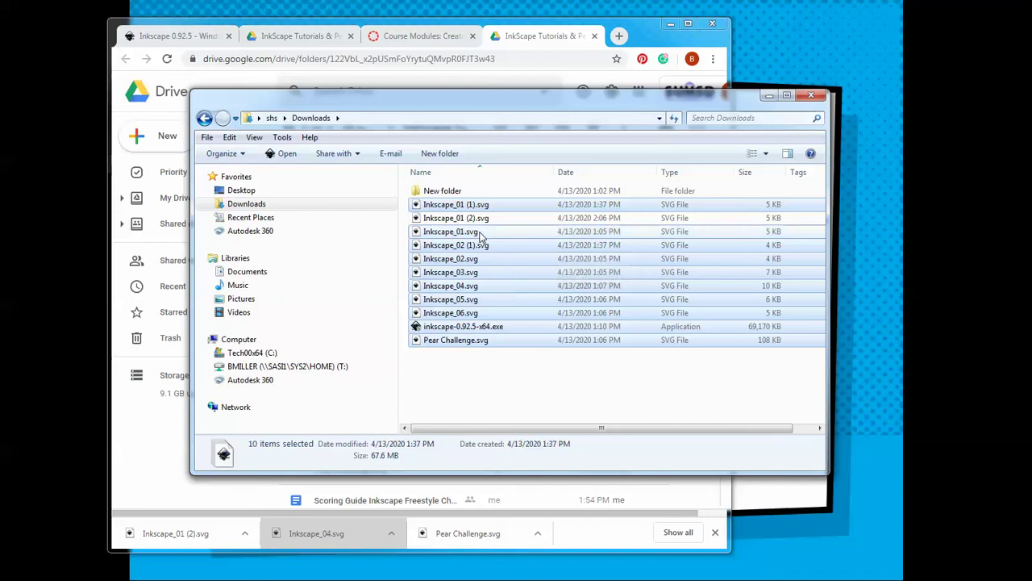
ctrl+click(464, 328)
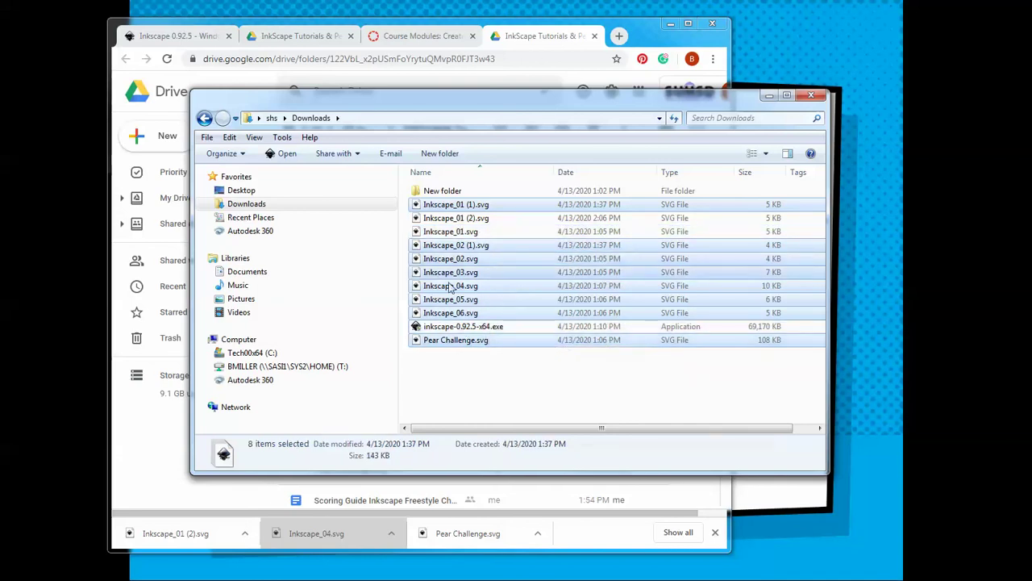
ctrl+click(484, 299)
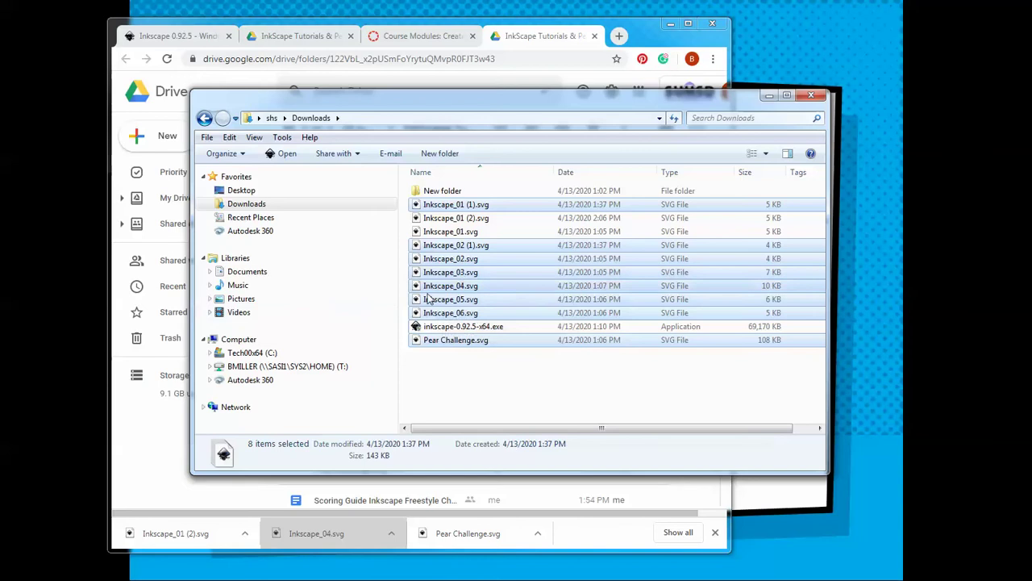
Step: Navigate to CreativeComputer > Vector Design Inkscape > InkScape Tutorials & Pear Challenge on the network drive
click(248, 367)
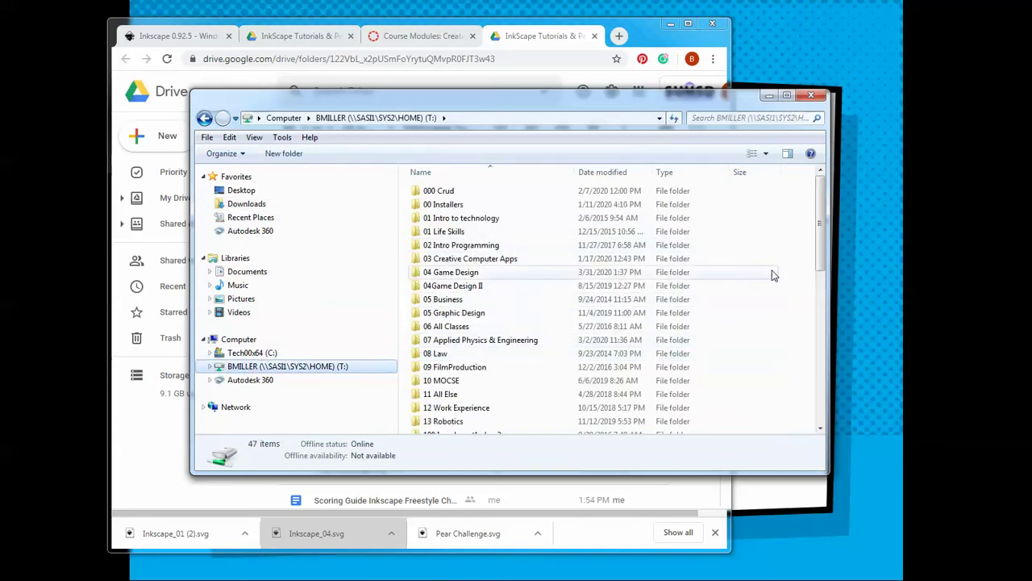
drag(818, 241, 729, 319)
click(458, 335)
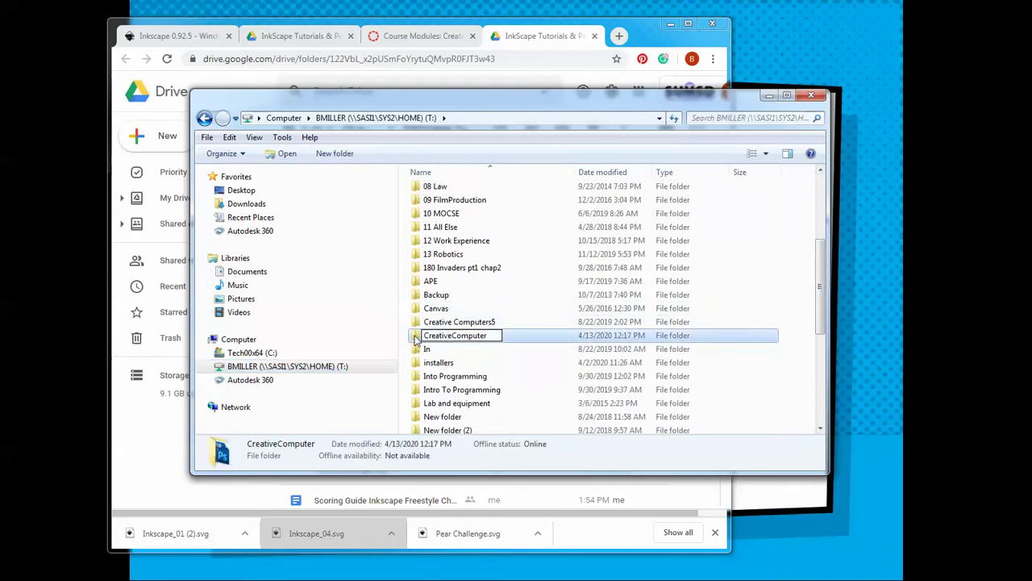
double_click(451, 337)
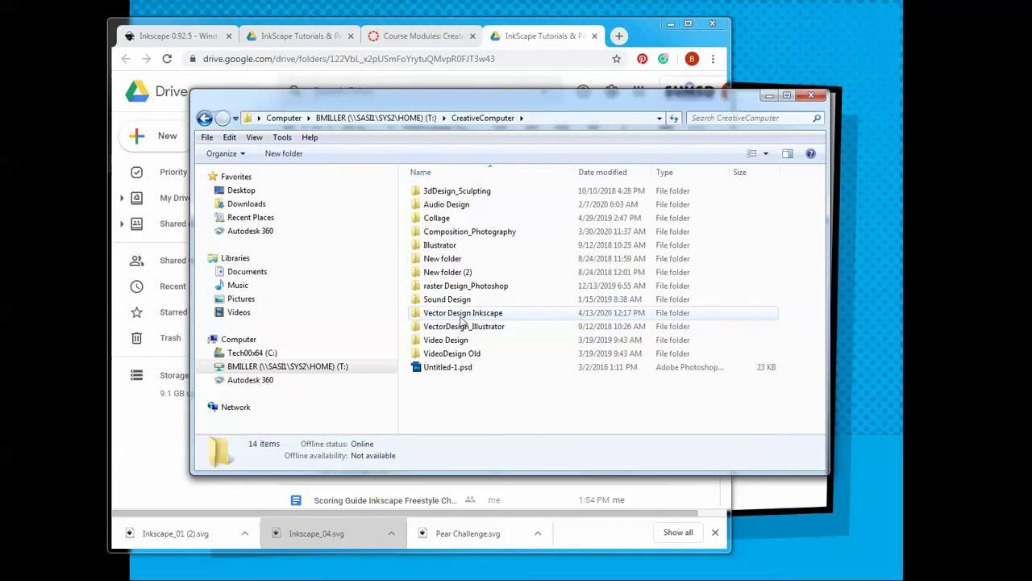
double_click(454, 317)
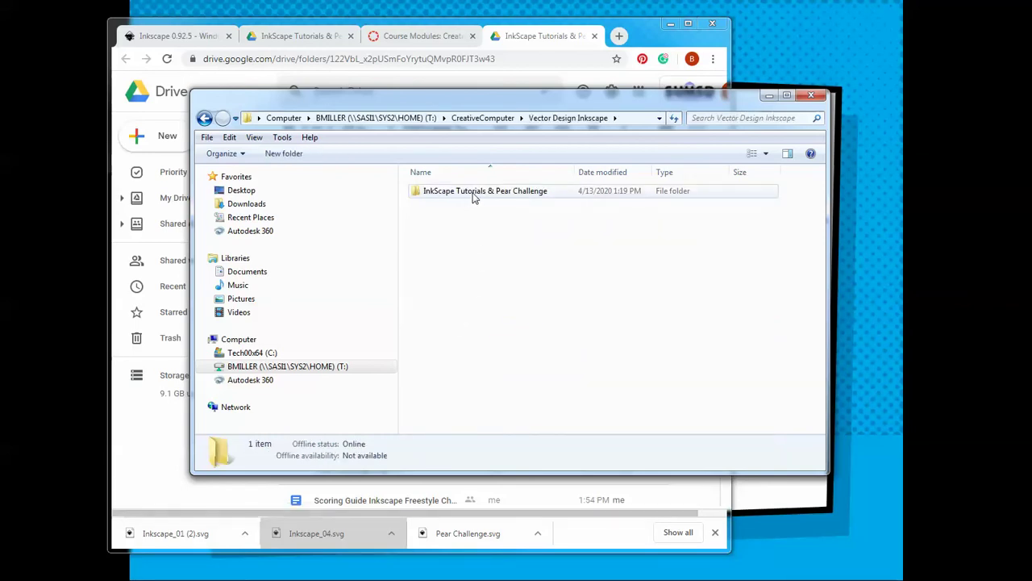
double_click(474, 197)
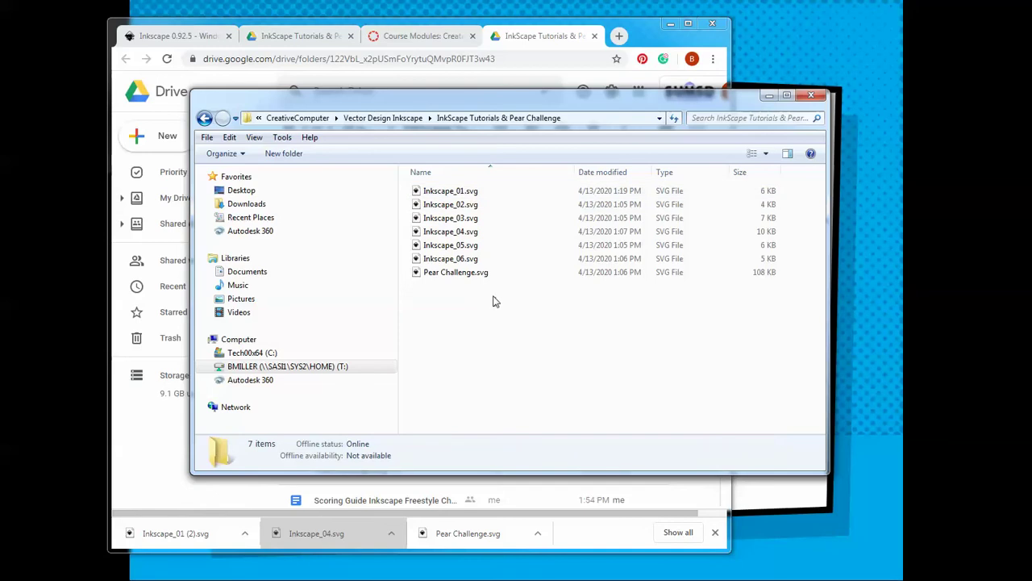
Step: Permanently delete the seven old SVGs and paste in the eight downloaded files
drag(496, 307, 449, 189)
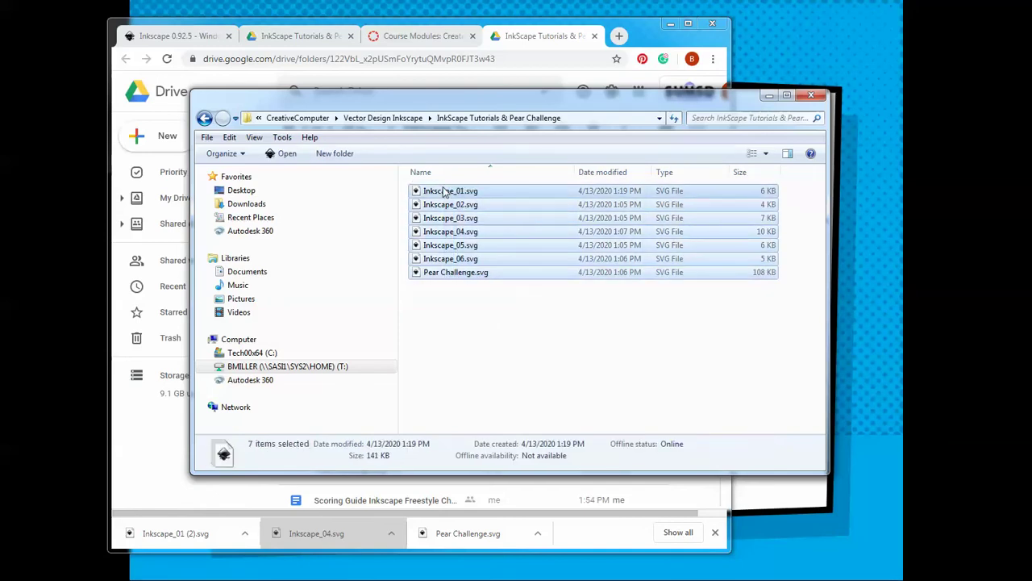
key(shift+Delete)
click(565, 307)
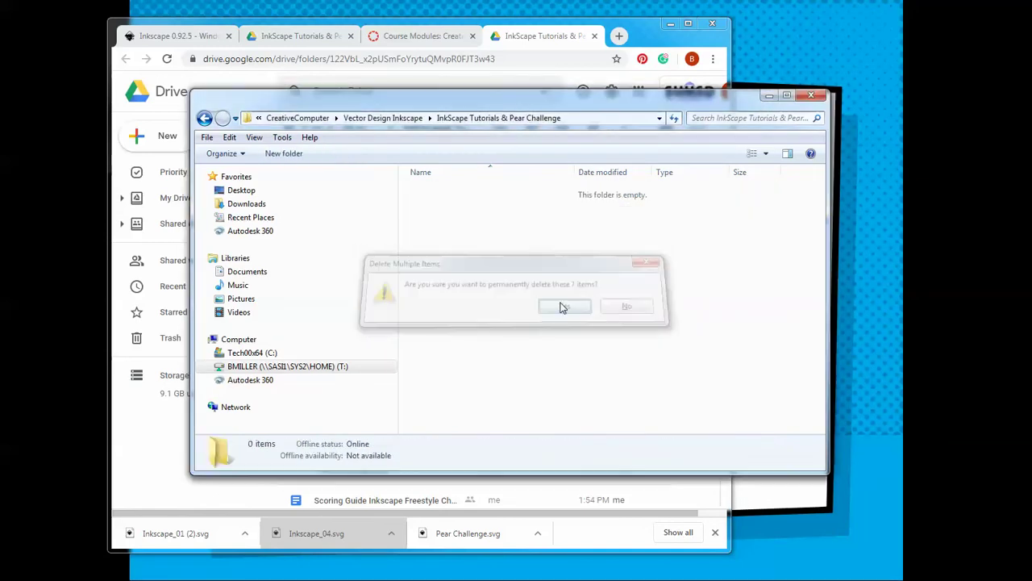
key(ctrl+v)
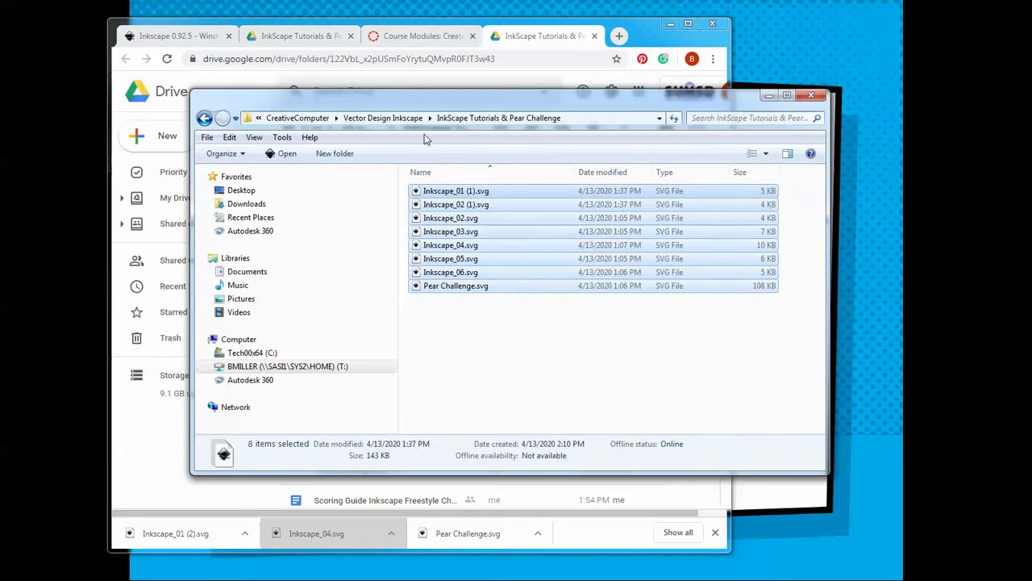
click(493, 254)
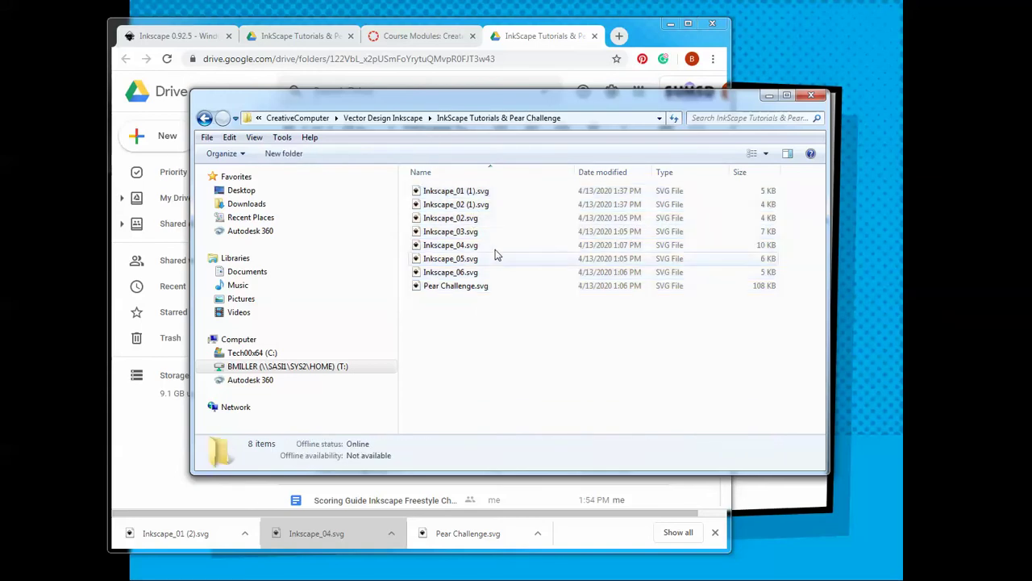
drag(430, 113, 0, 115)
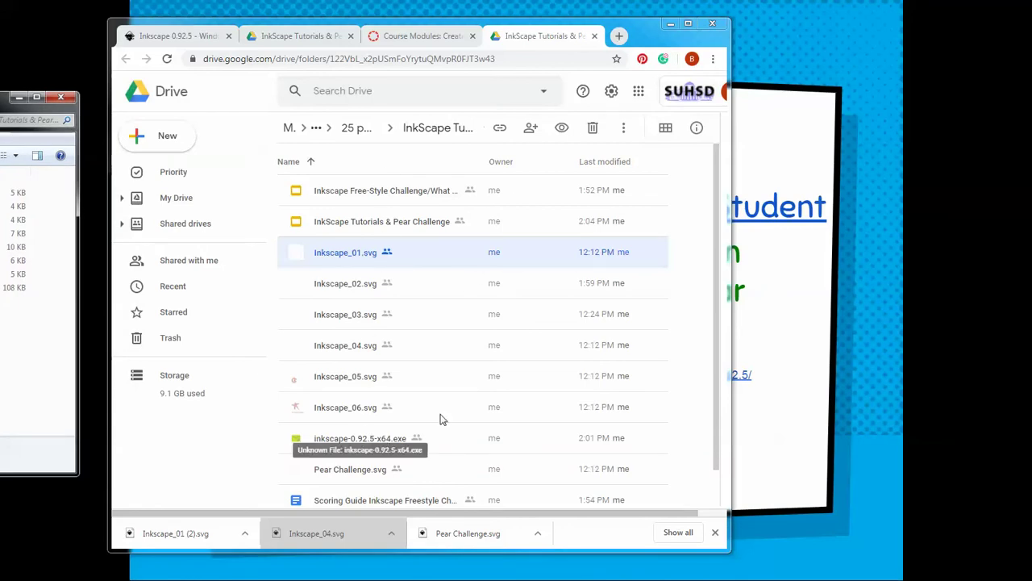
Step: Close the Drive window and open the slide's inkscape.org download link in a private window
drag(592, 40, 37, 51)
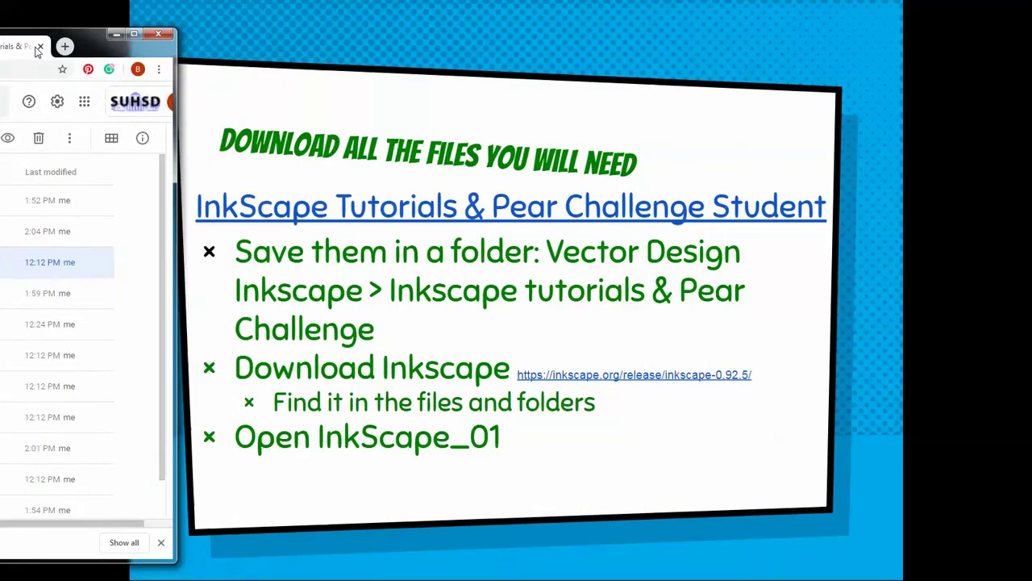
click(39, 47)
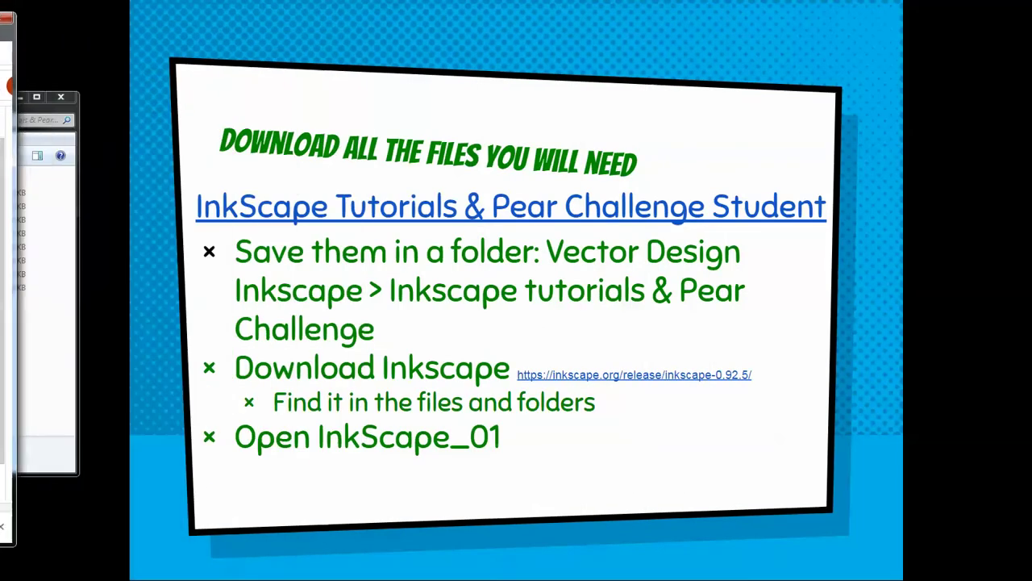
right_click(605, 379)
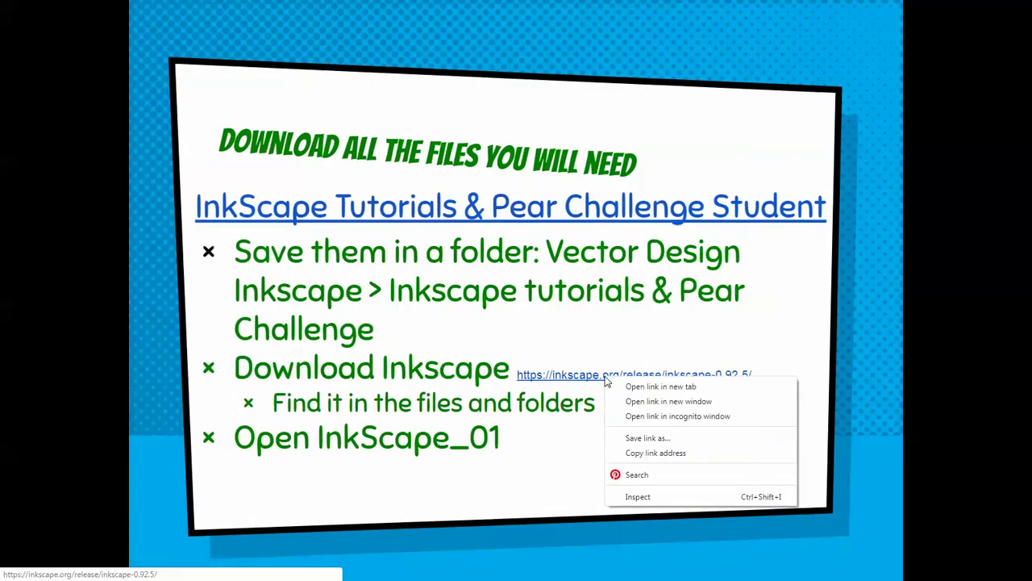
click(658, 387)
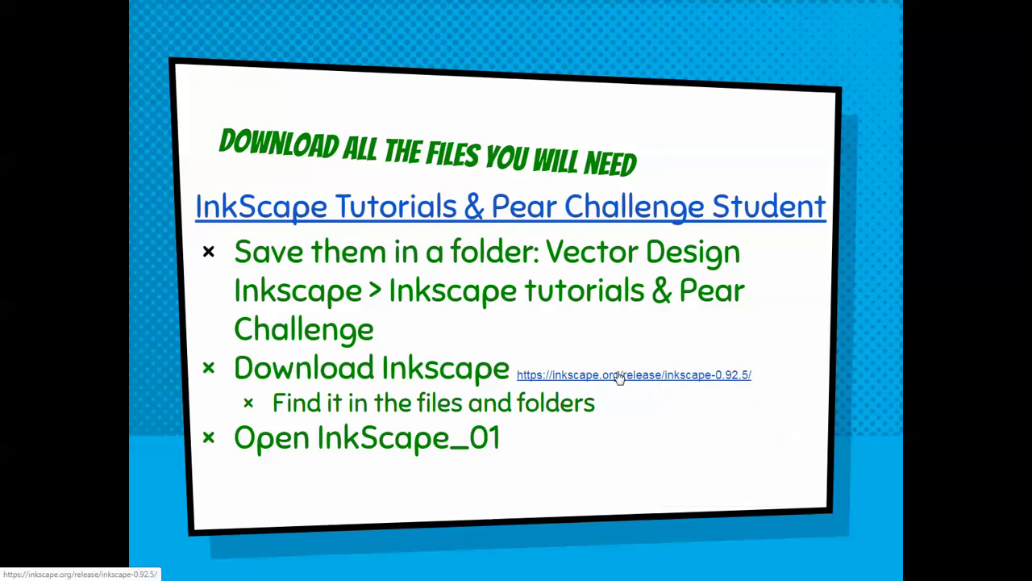
right_click(615, 373)
click(668, 413)
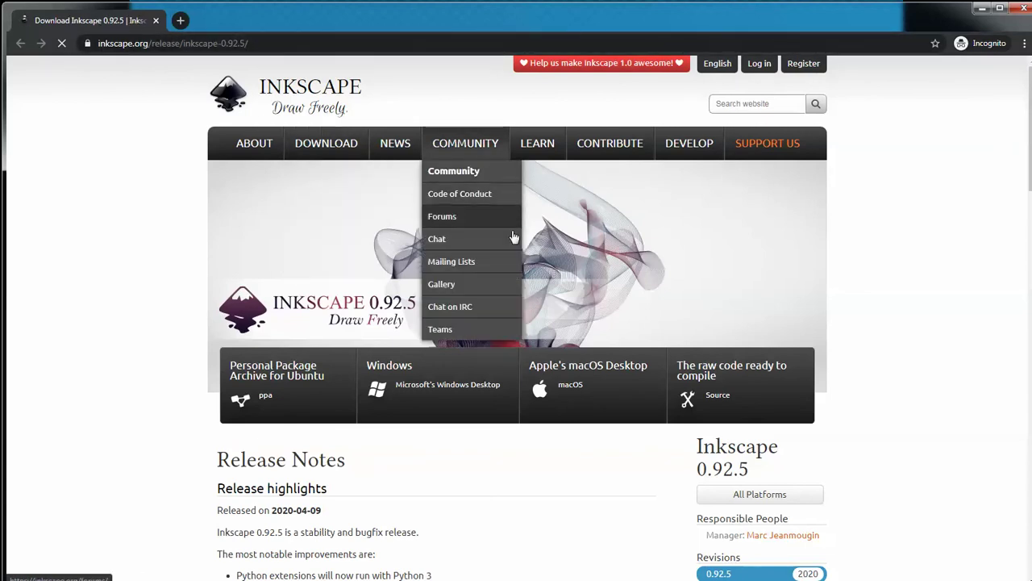
Step: Go to the Inkscape 0.92.5 Windows downloads page and move the browser down to reveal Explorer
click(414, 394)
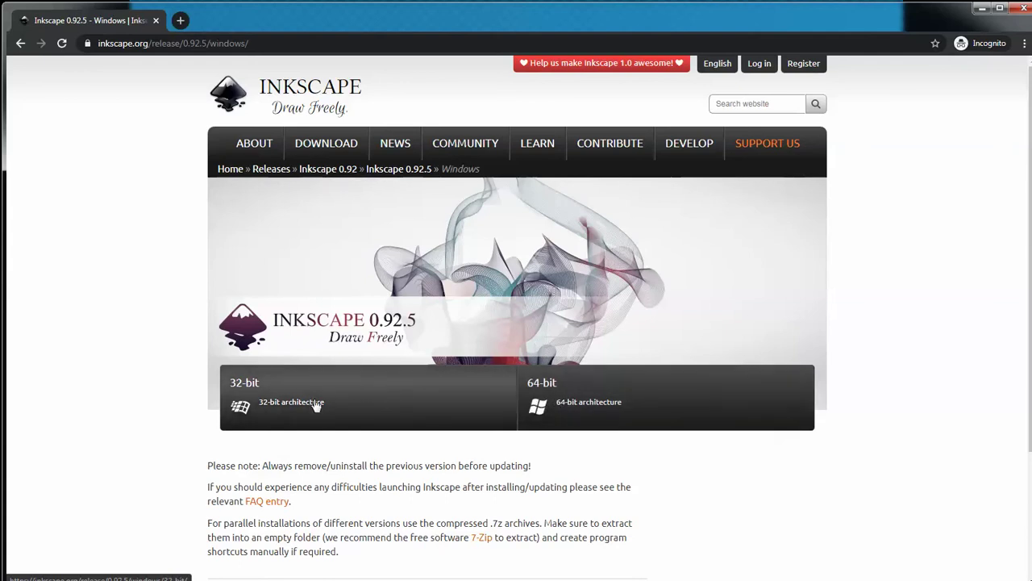
drag(378, 33, 395, 572)
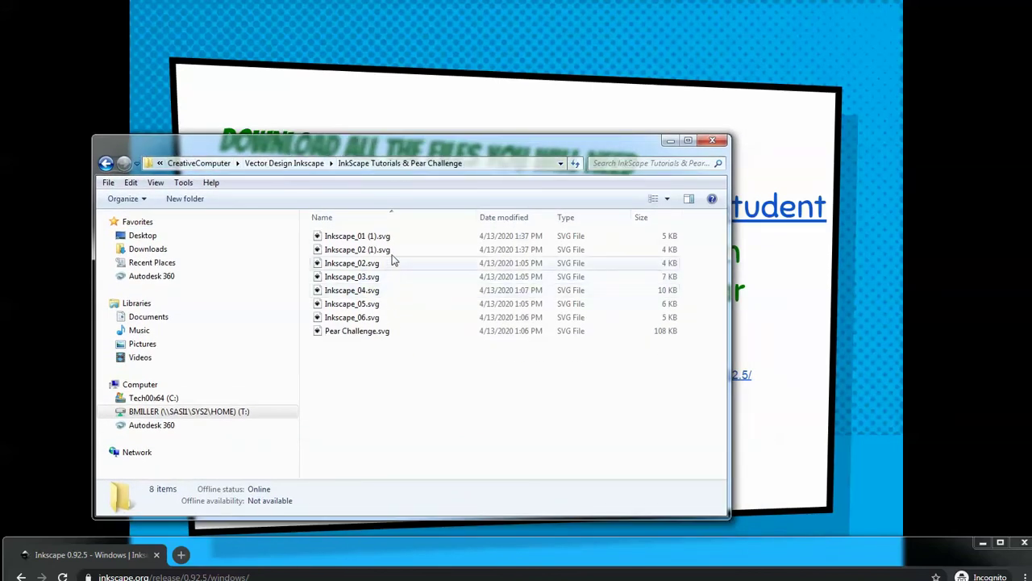
Step: Open Inkscape_01 (1).svg with the Inkscape vector graphics editor from its right-click menu
right_click(340, 242)
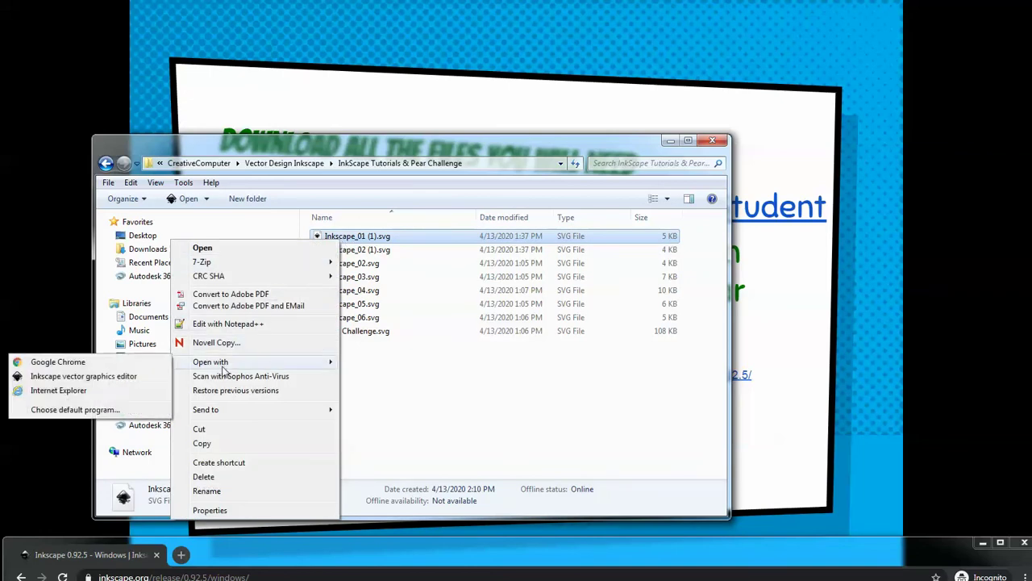
mouse_move(211, 361)
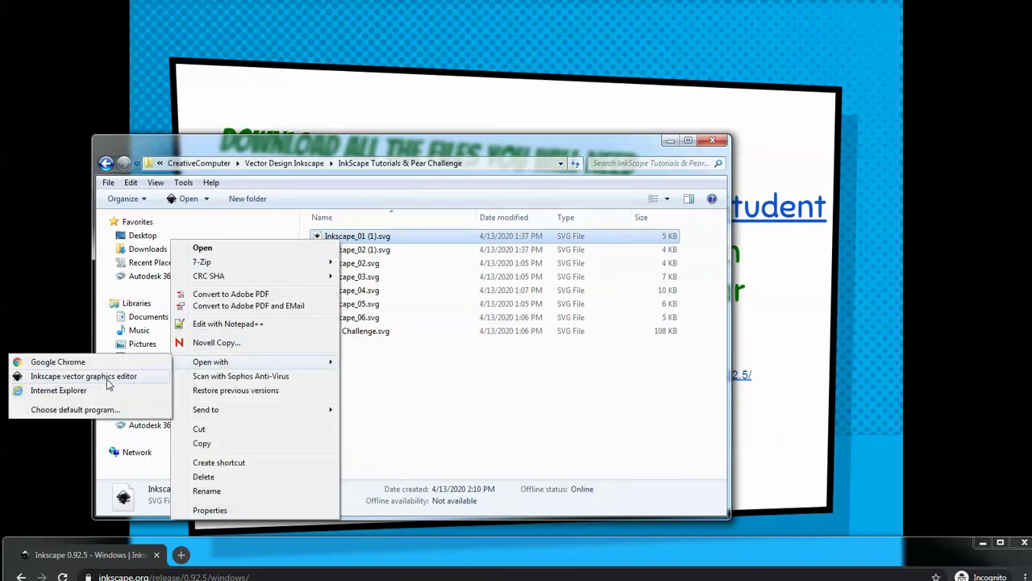
click(108, 379)
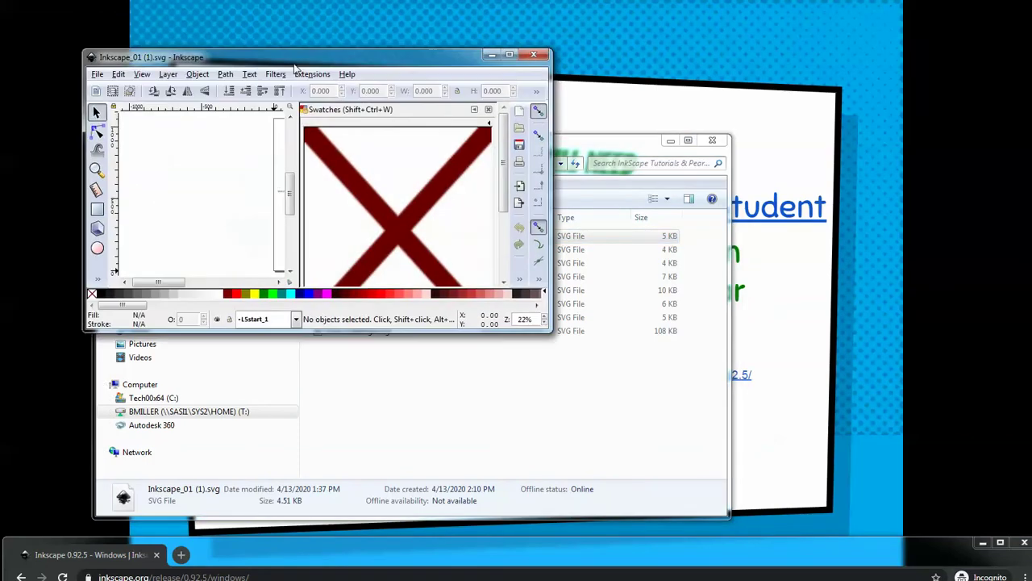
Step: Maximize Inkscape, show the Layers panel and make L5start_1 the current layer
click(611, 87)
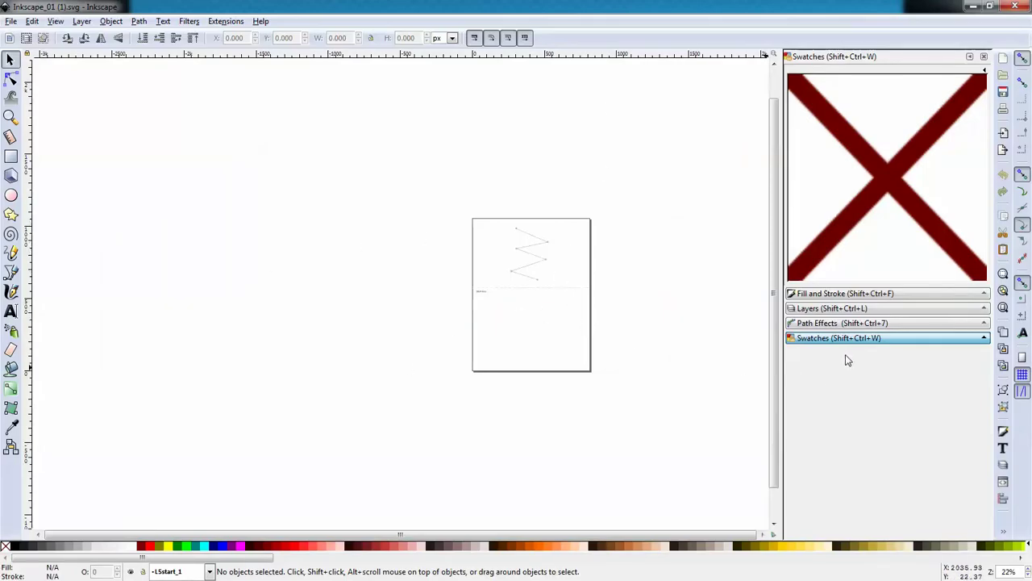
click(839, 308)
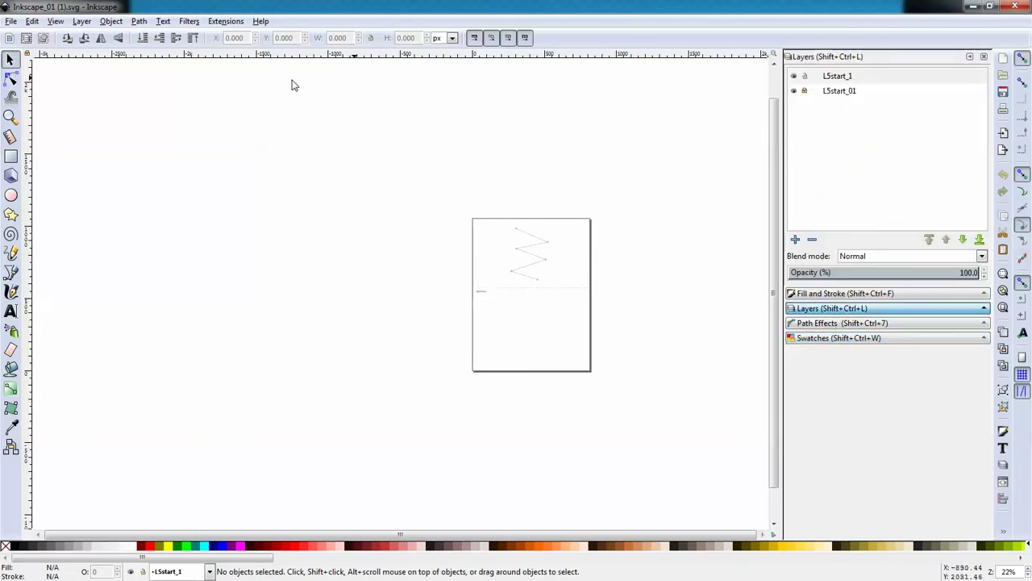
click(81, 21)
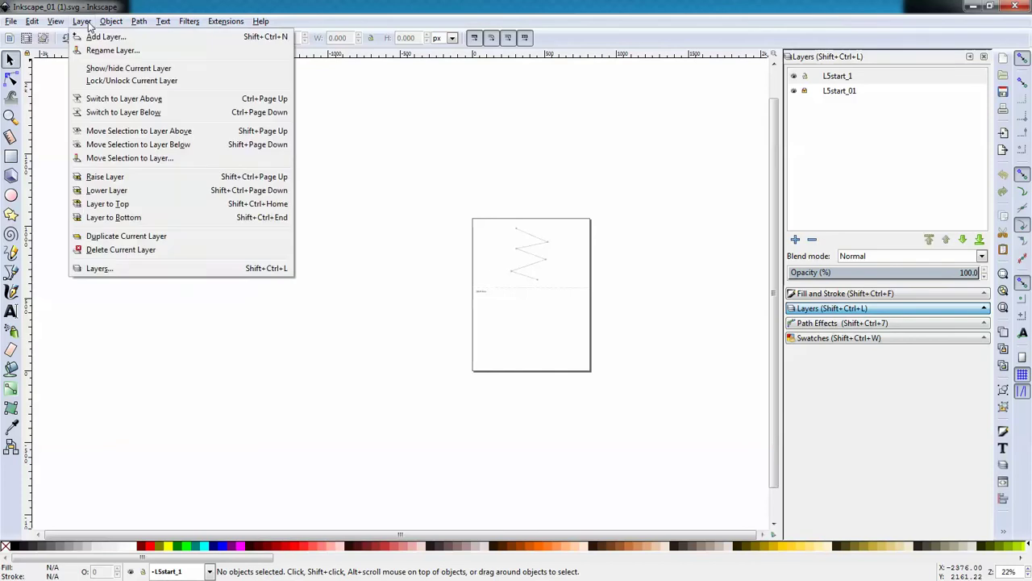
click(112, 273)
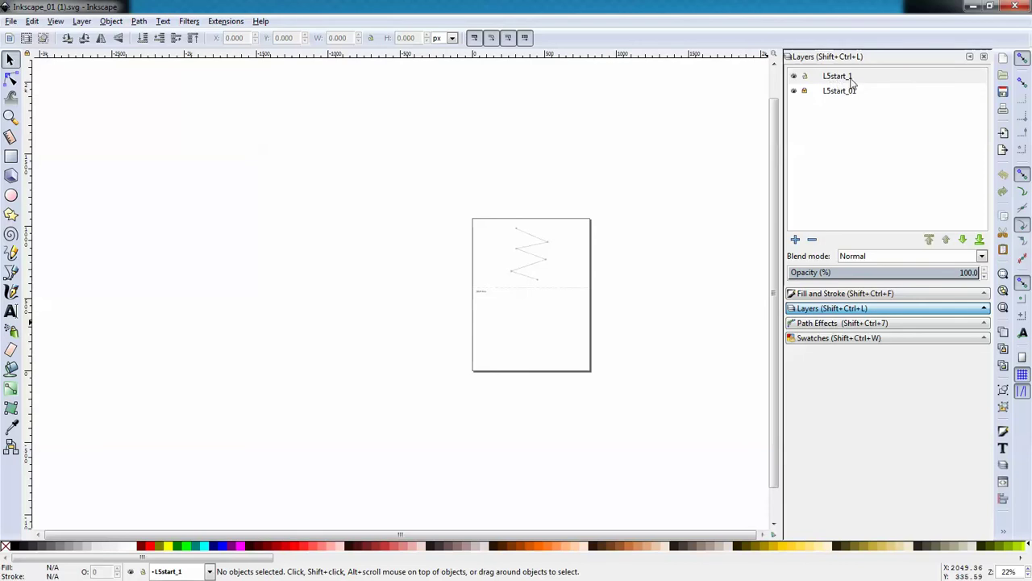
click(851, 81)
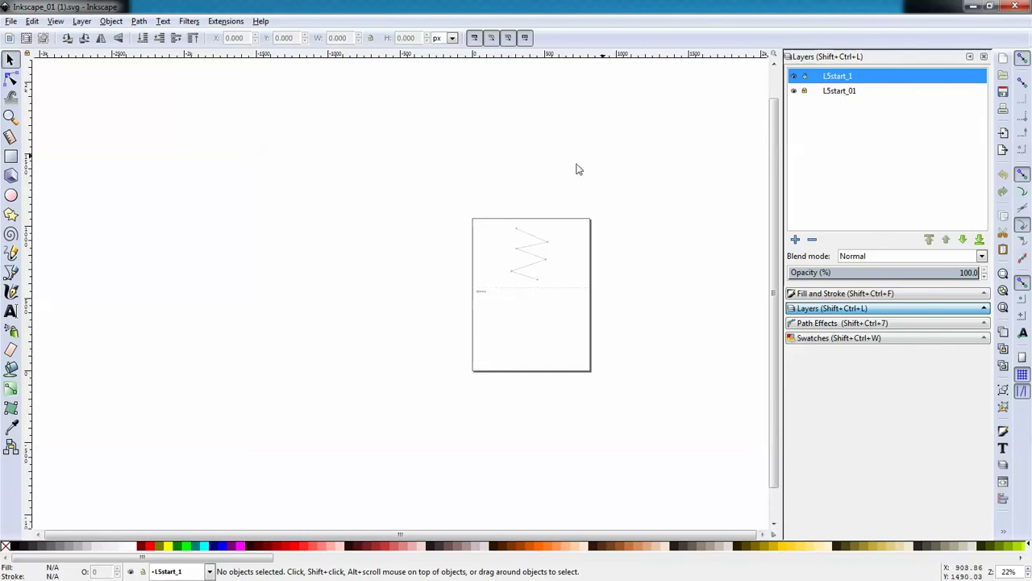
Step: Zoom in on the zigzag path, then minimize Inkscape and the Explorer folder
click(11, 117)
click(532, 289)
click(541, 275)
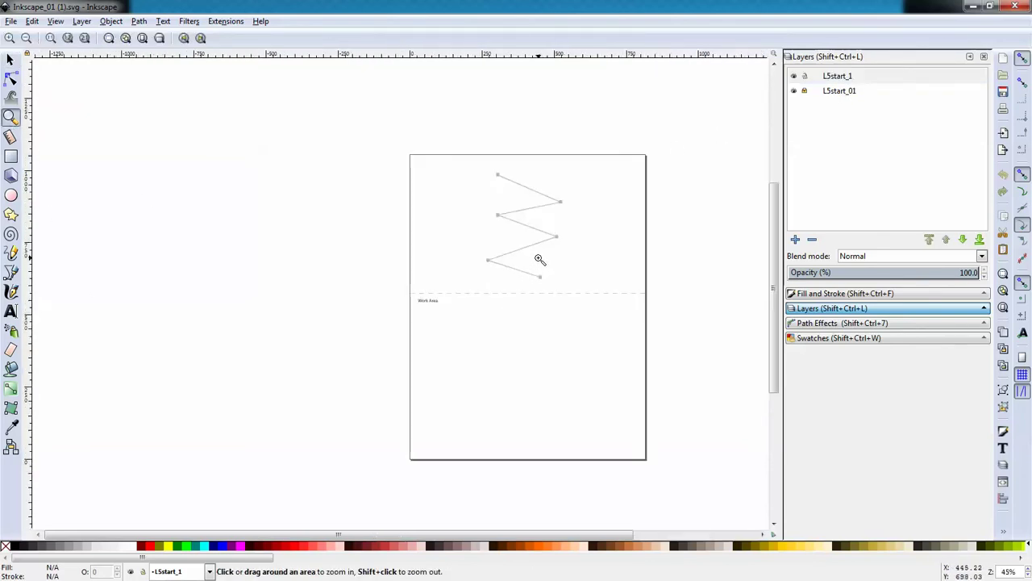
click(539, 259)
click(540, 250)
scroll(540, 250, up, 1)
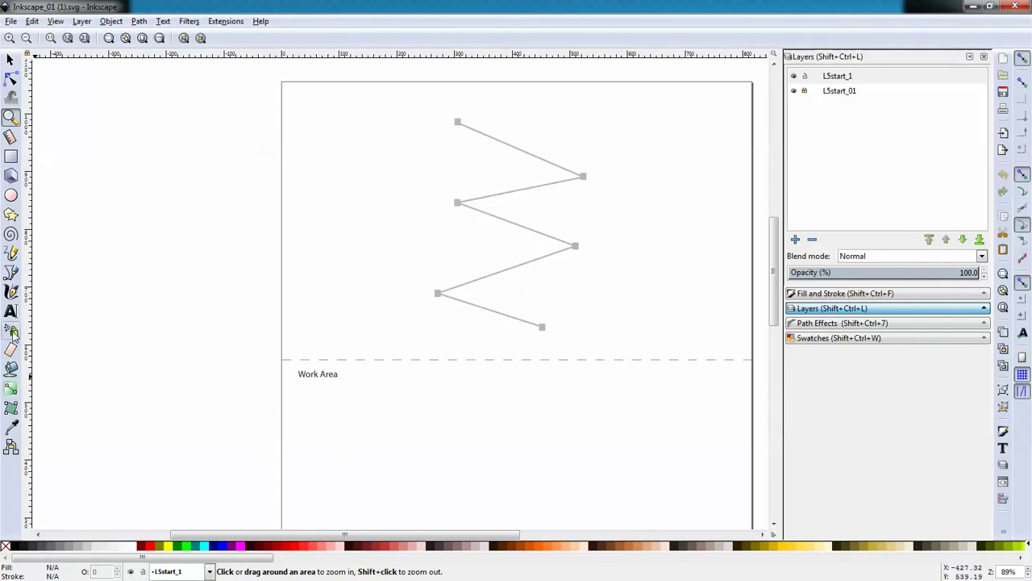
click(973, 5)
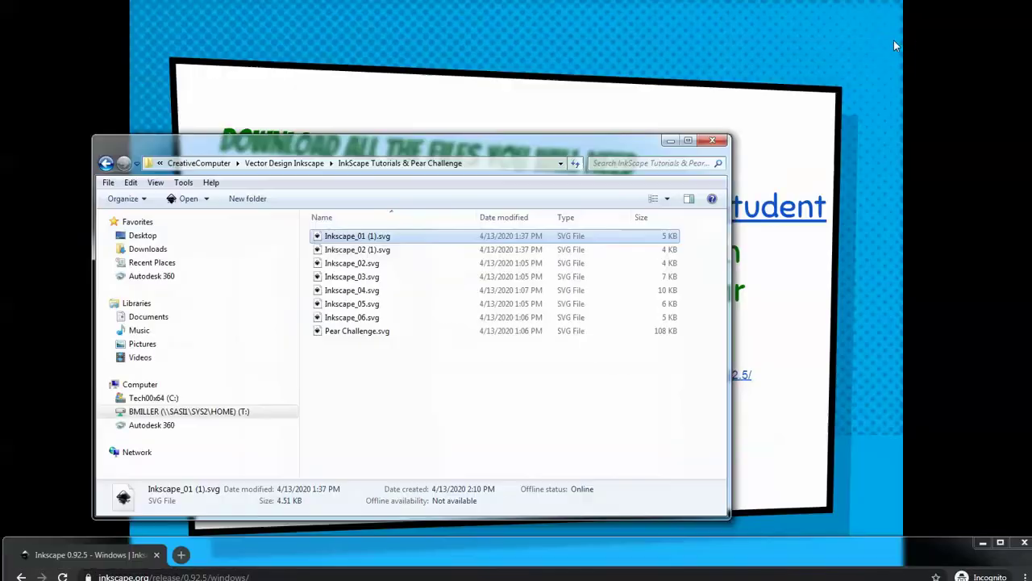
click(670, 140)
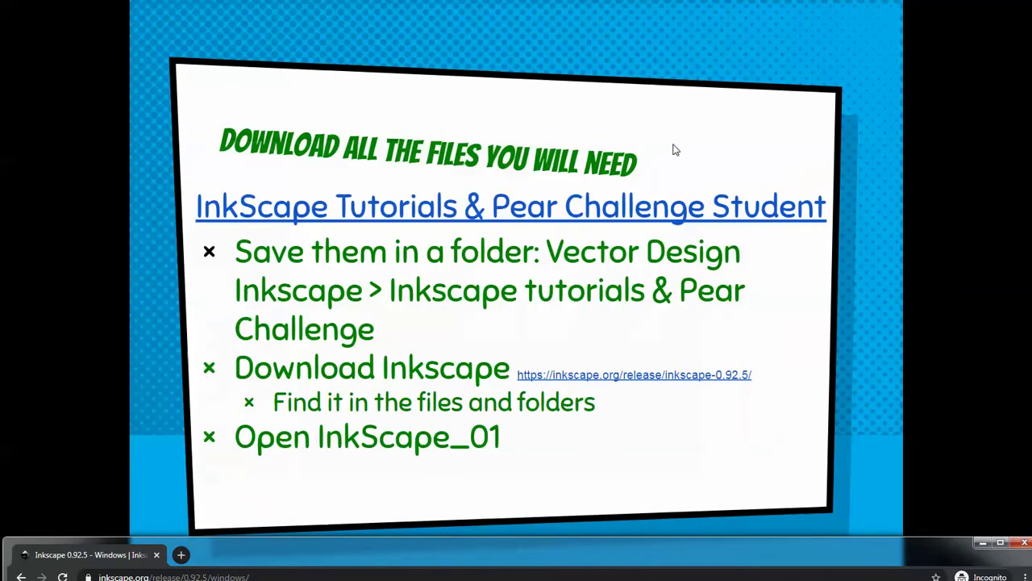
Step: Advance the slideshow to the Bezier Curve Tool slide
click(637, 455)
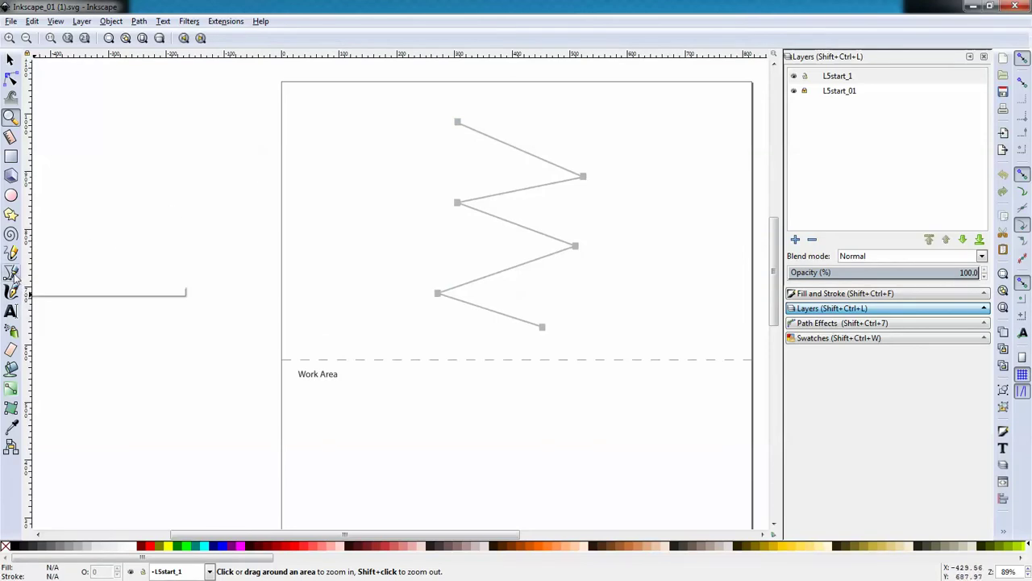
Step: Trace the zigzag with the Bezier tool through its six vertices, top to bottom, and finish the path
click(13, 277)
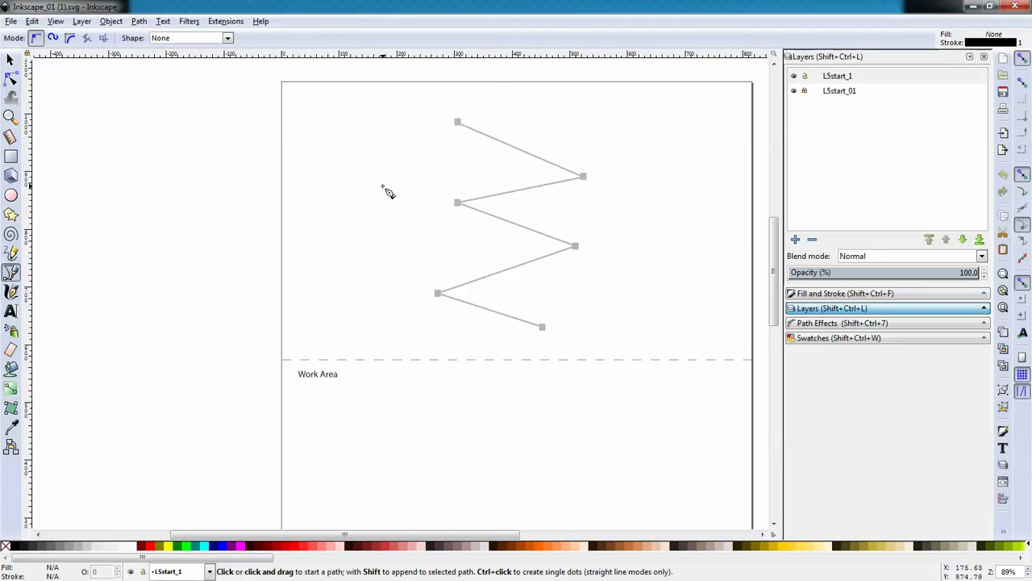
click(456, 122)
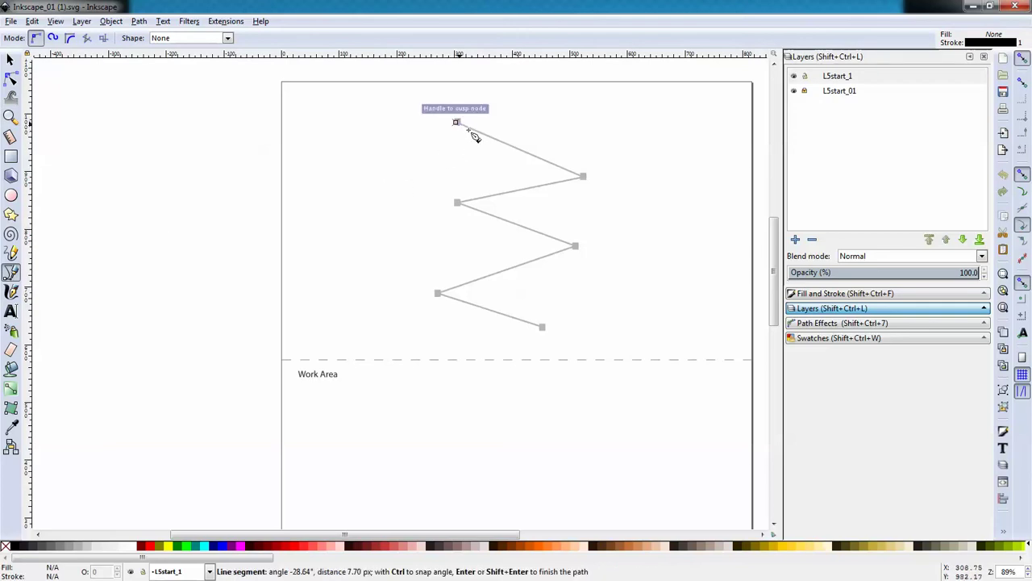
click(582, 175)
click(458, 202)
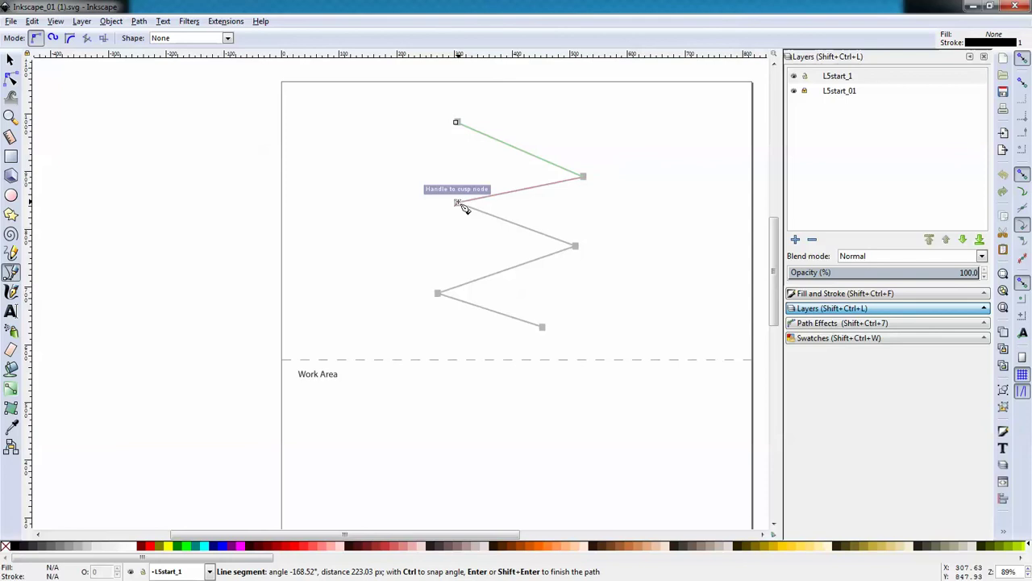
click(574, 245)
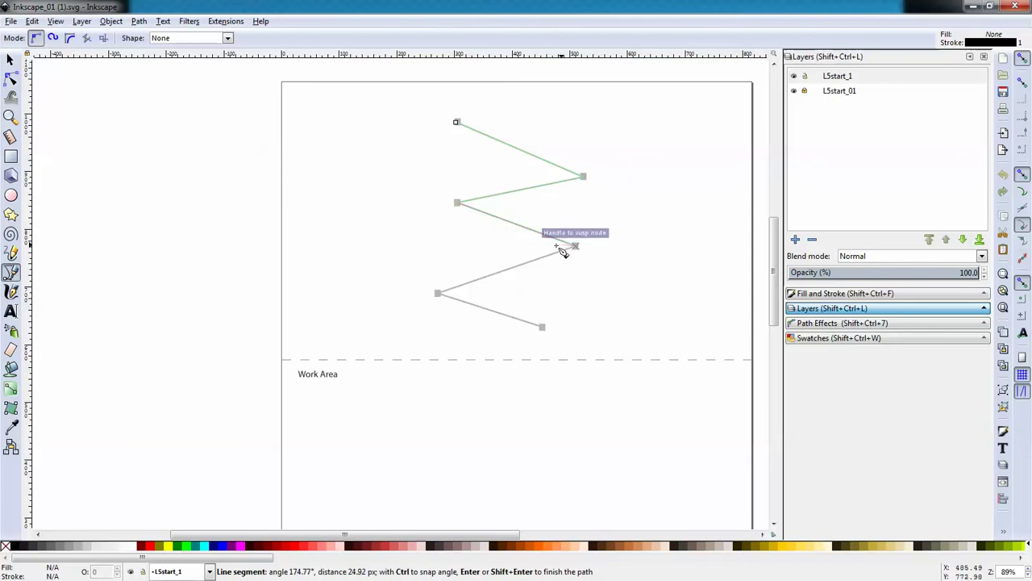
click(437, 292)
click(541, 327)
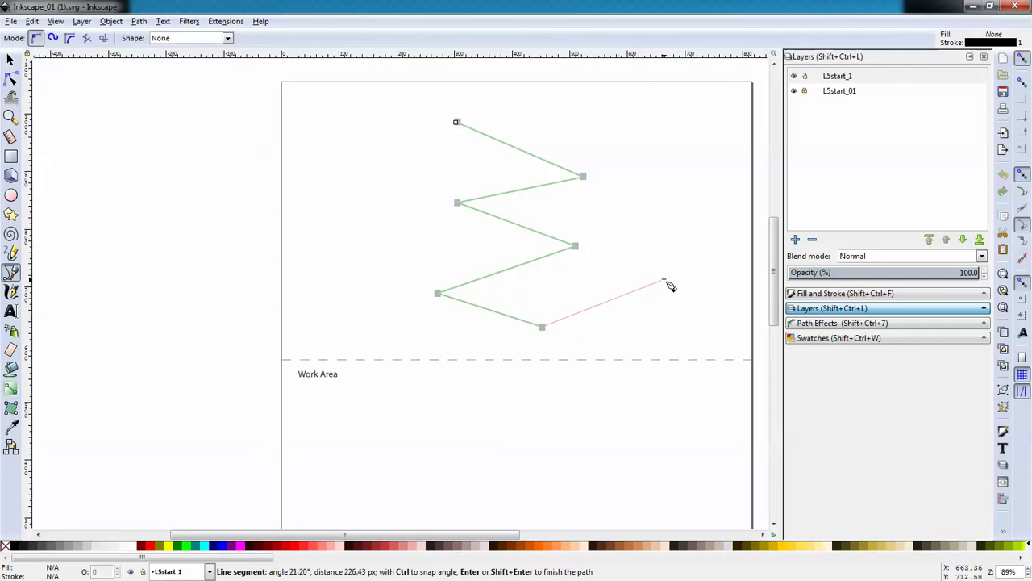
key(Return)
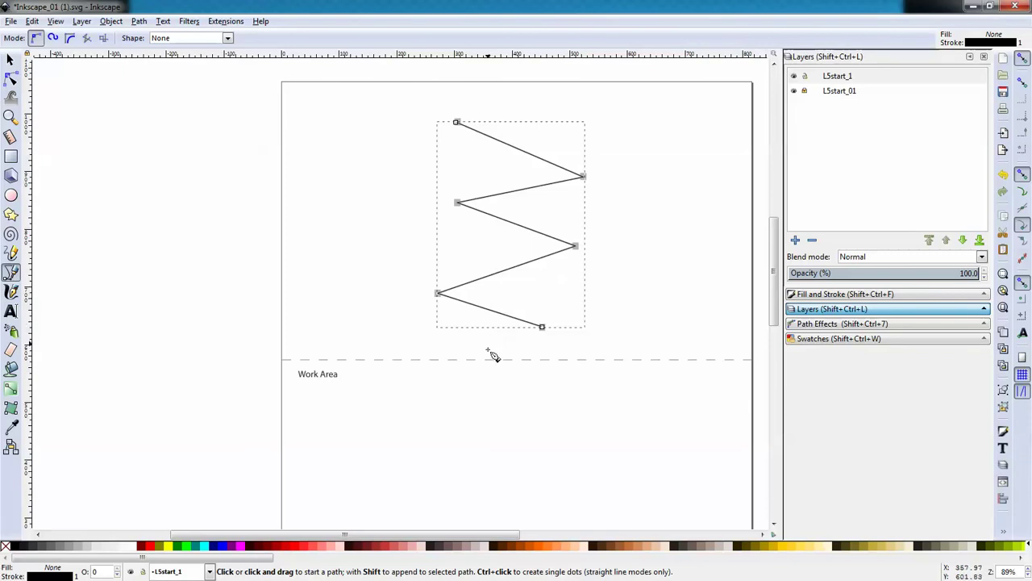
Step: Recolour the zigzag's stroke from black to orange (ff7c00ff) using the colour wheel in Fill and Stroke
right_click(470, 305)
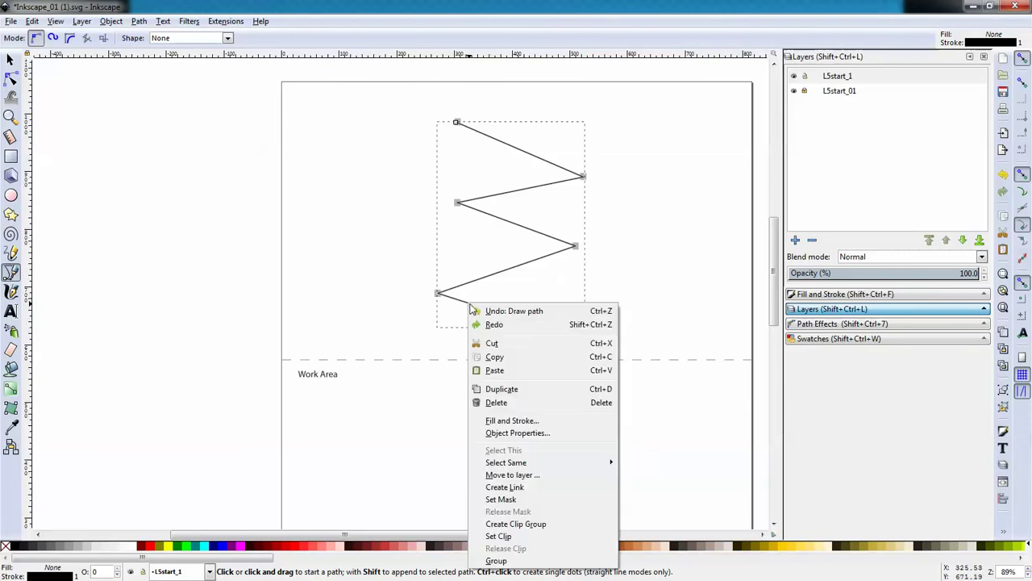
click(502, 423)
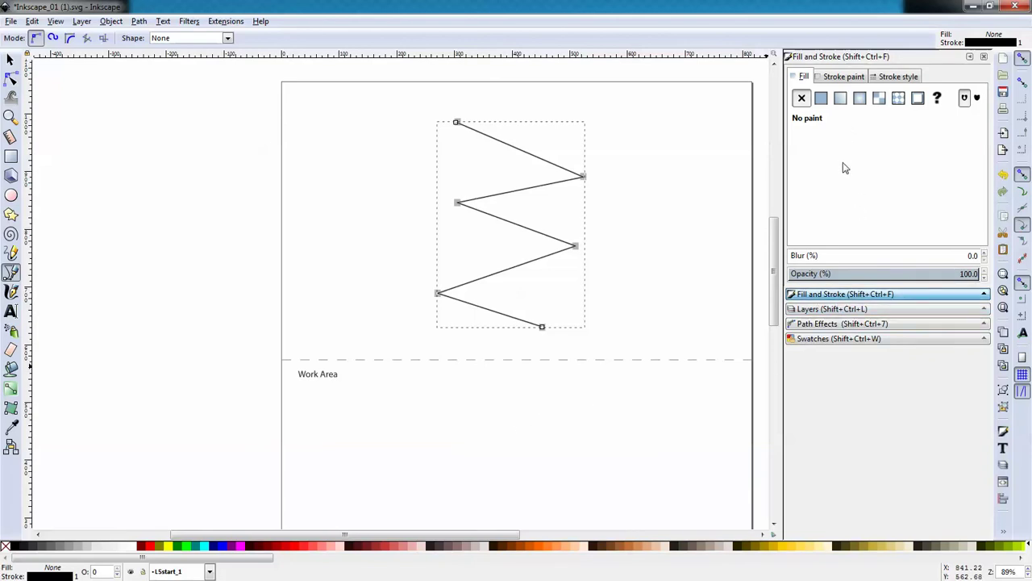
click(844, 77)
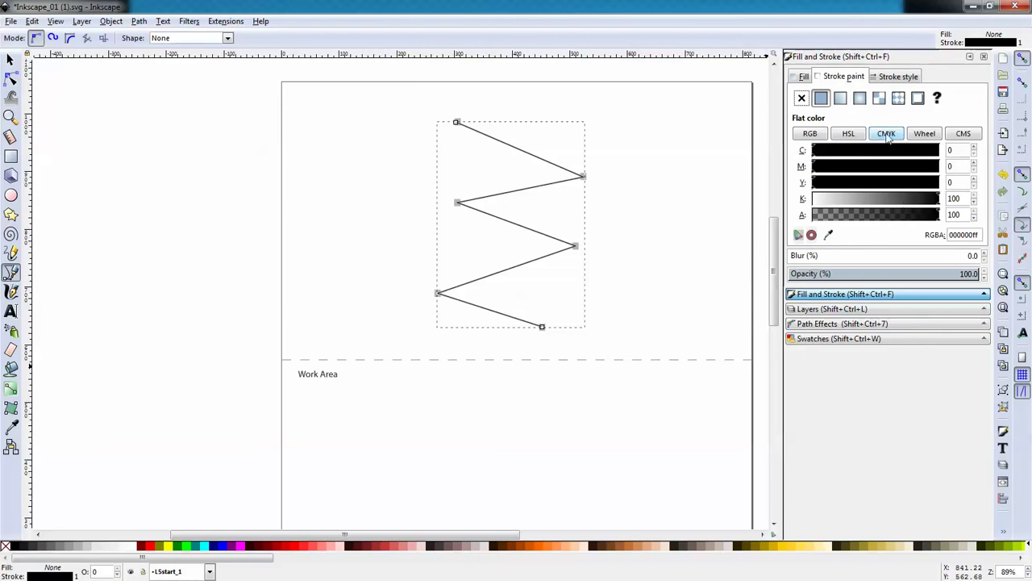
click(924, 138)
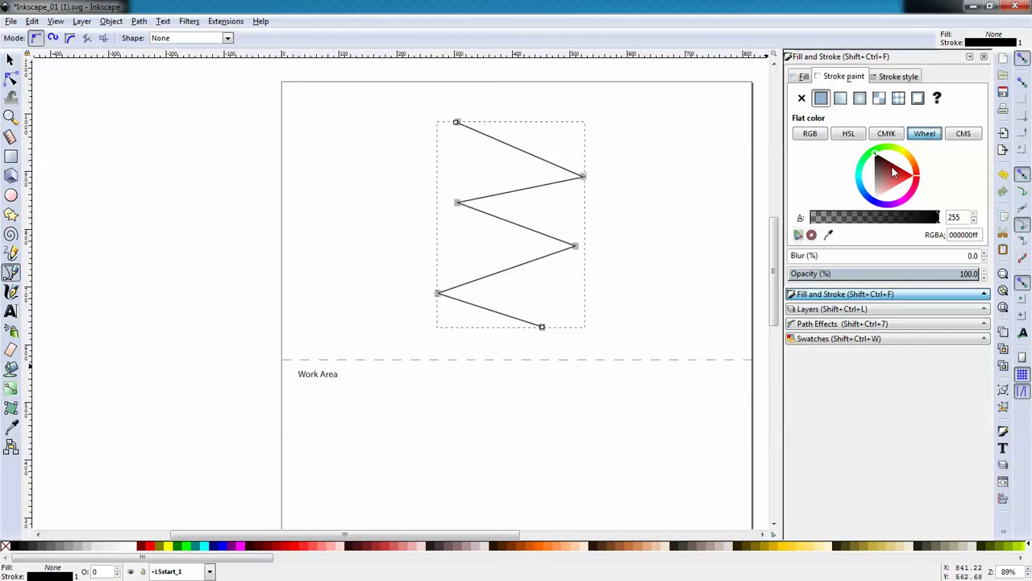
click(888, 147)
click(866, 150)
shift+click(293, 549)
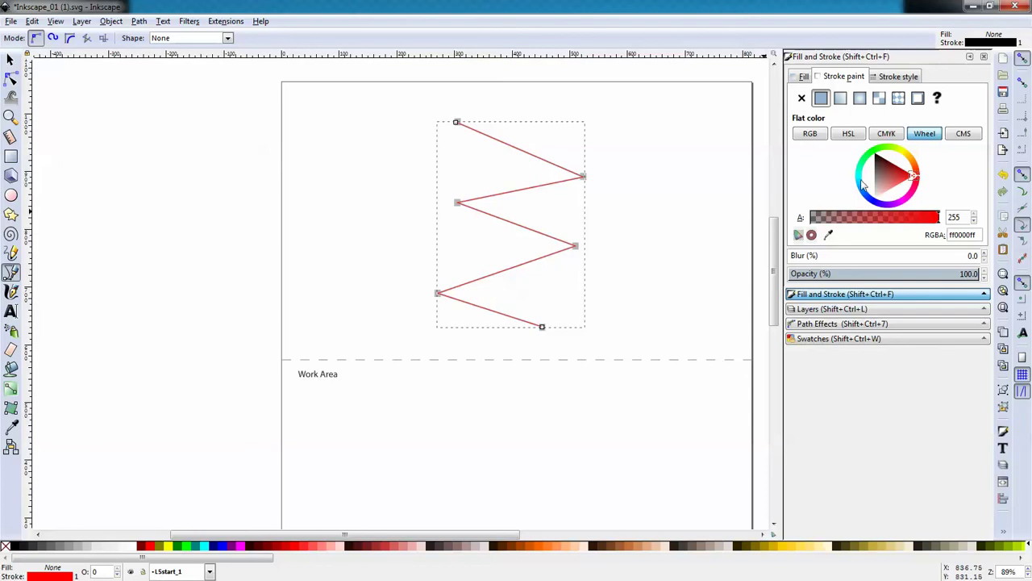
click(913, 189)
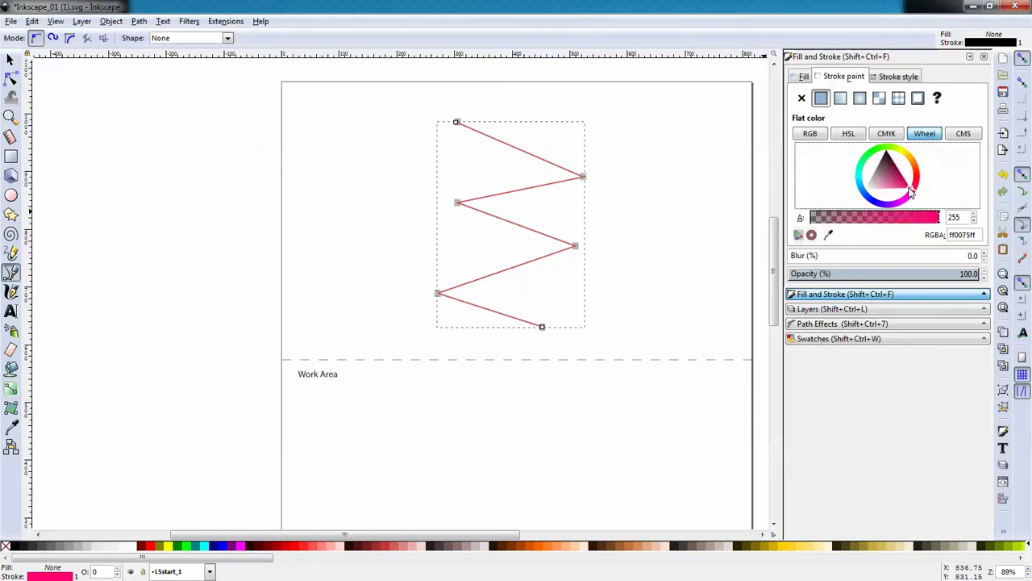
click(913, 164)
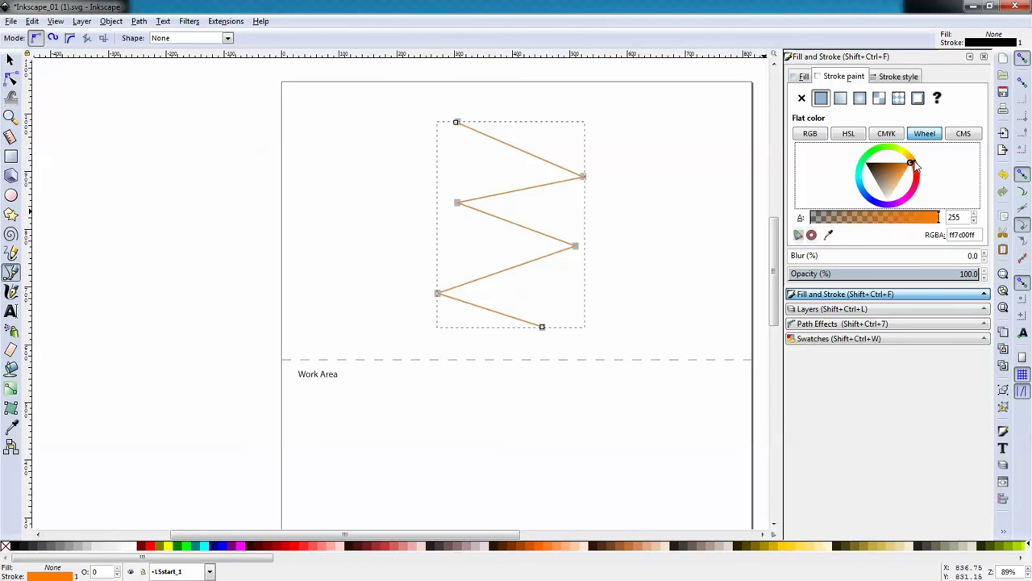
click(898, 77)
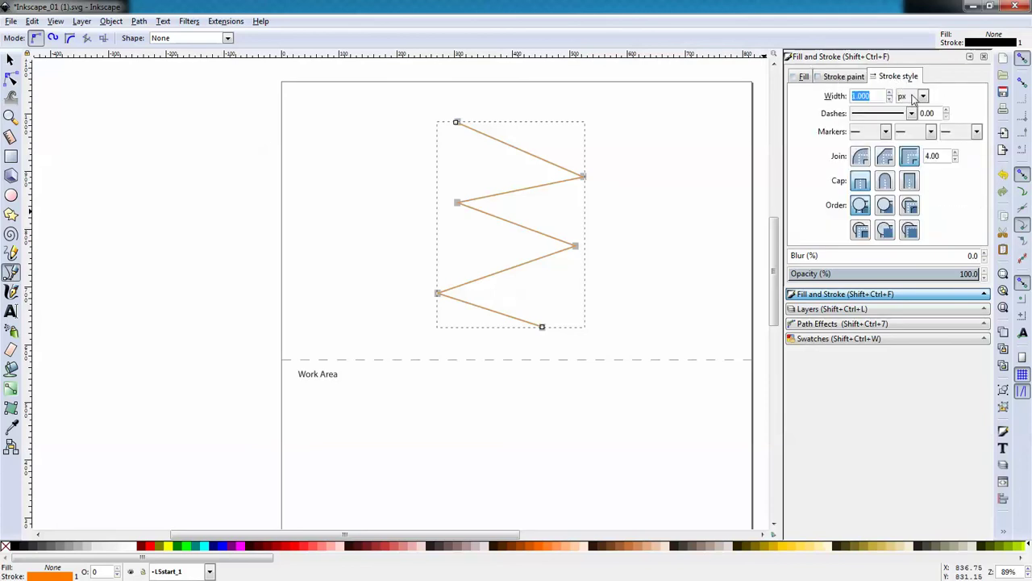
Step: Set the zigzag's stroke width to 10 pt, trying 6 pt first, and give it round caps
click(924, 96)
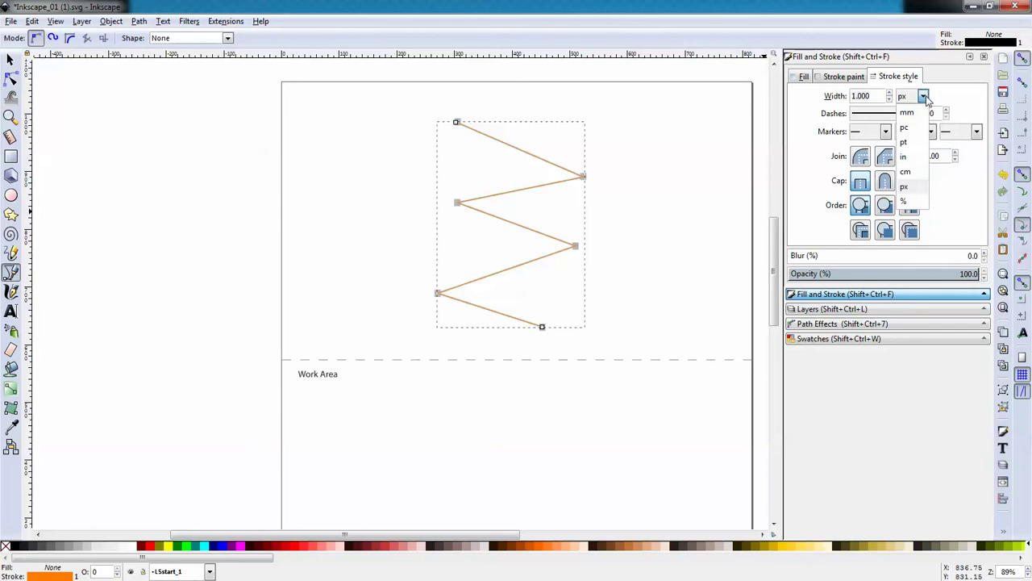
click(907, 143)
drag(875, 95, 845, 99)
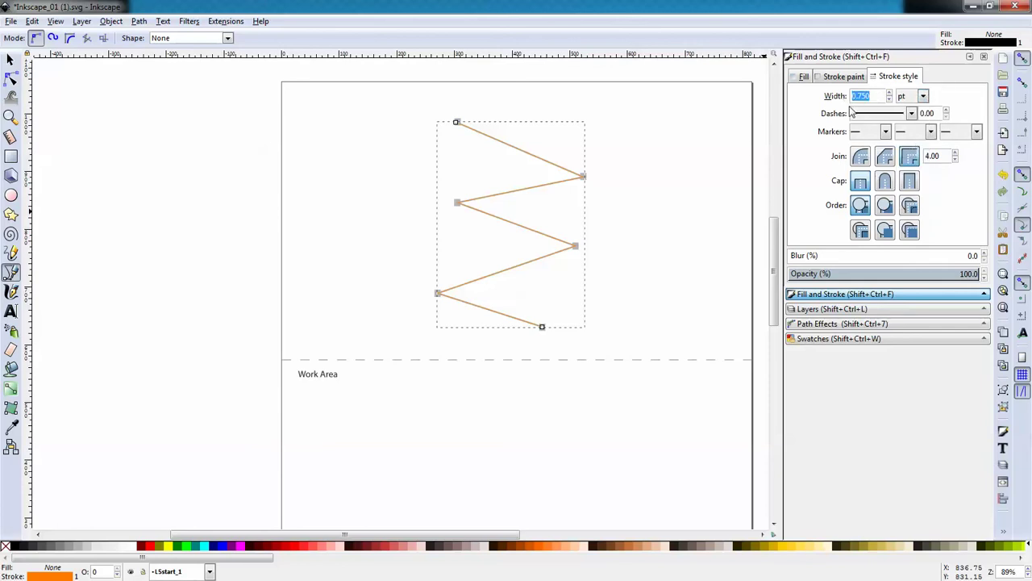
text(4)
text(6)
key(Return)
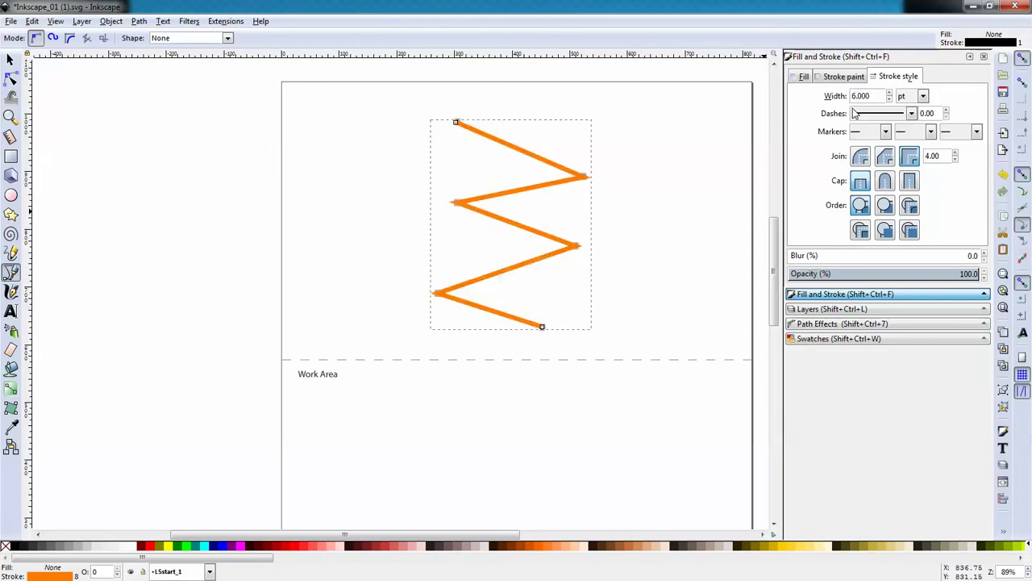
drag(868, 96, 844, 96)
text(10)
key(Return)
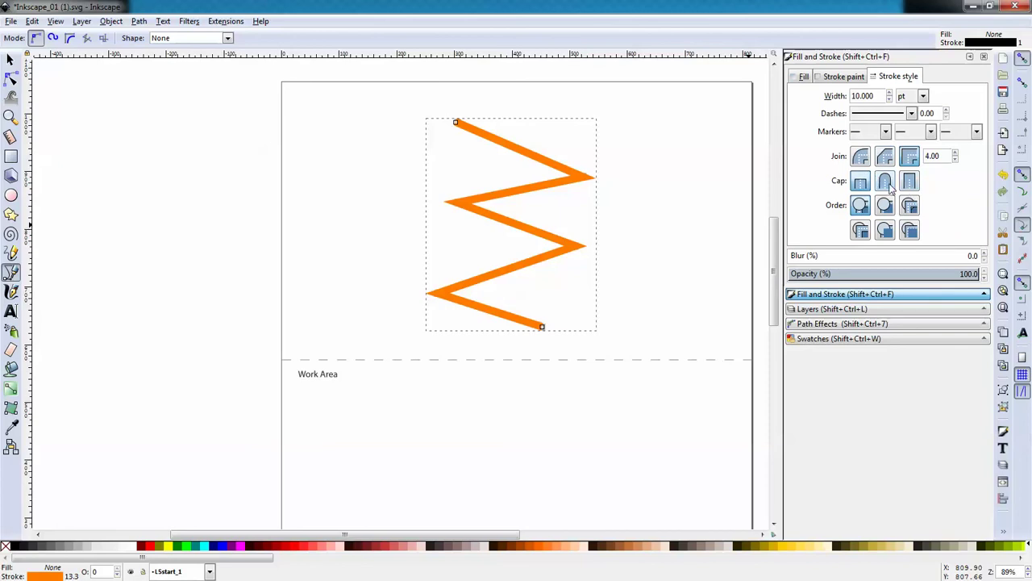
click(889, 186)
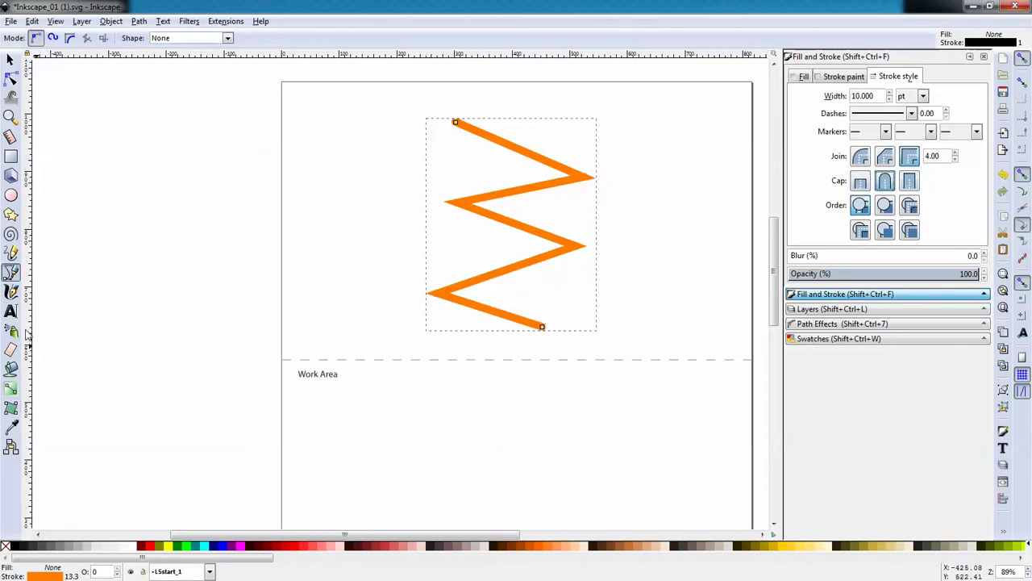
click(11, 115)
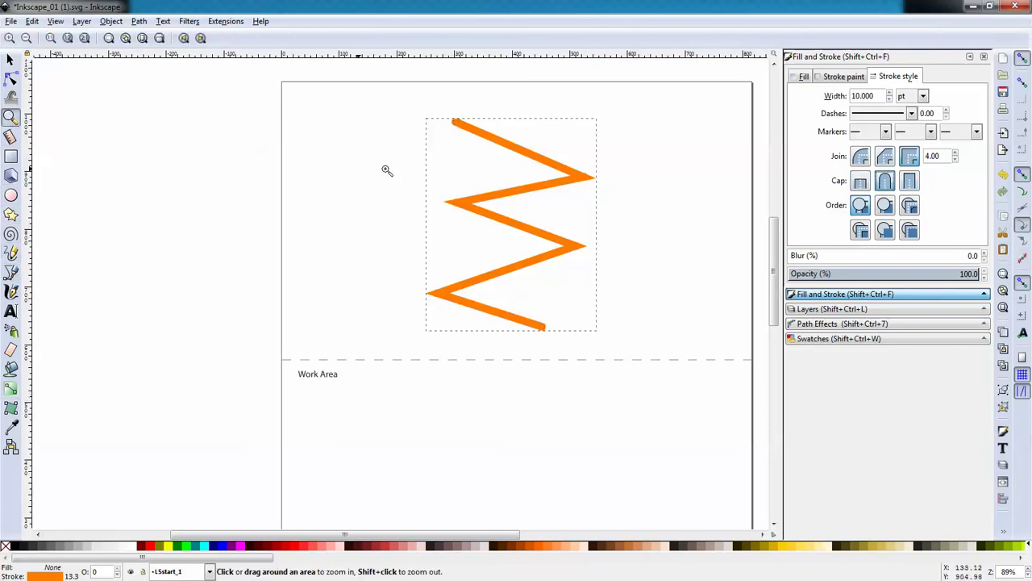
Step: Zoom in on the zigzag, keep round caps after trying butt, and set round joins
click(461, 139)
click(457, 119)
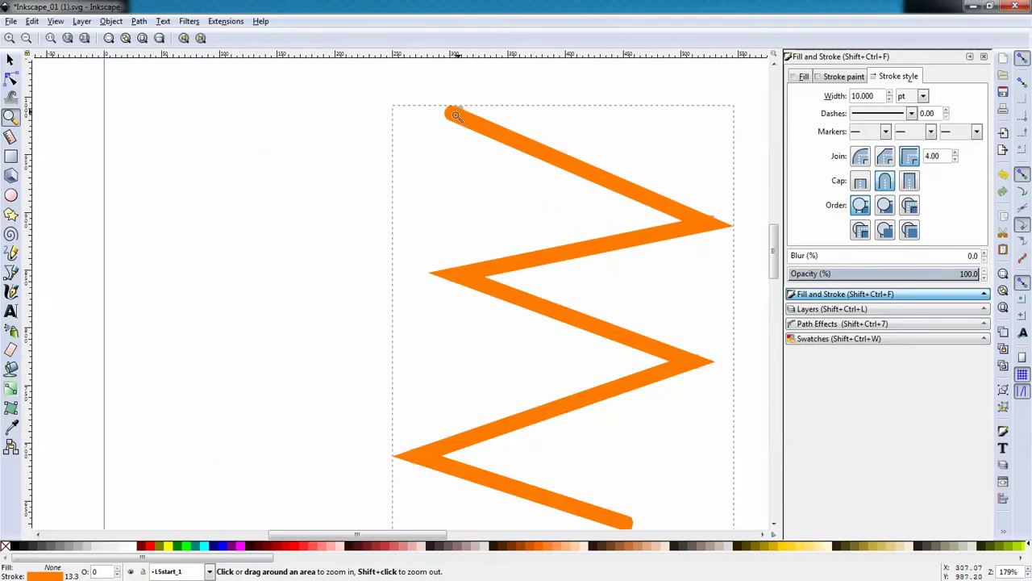
click(859, 182)
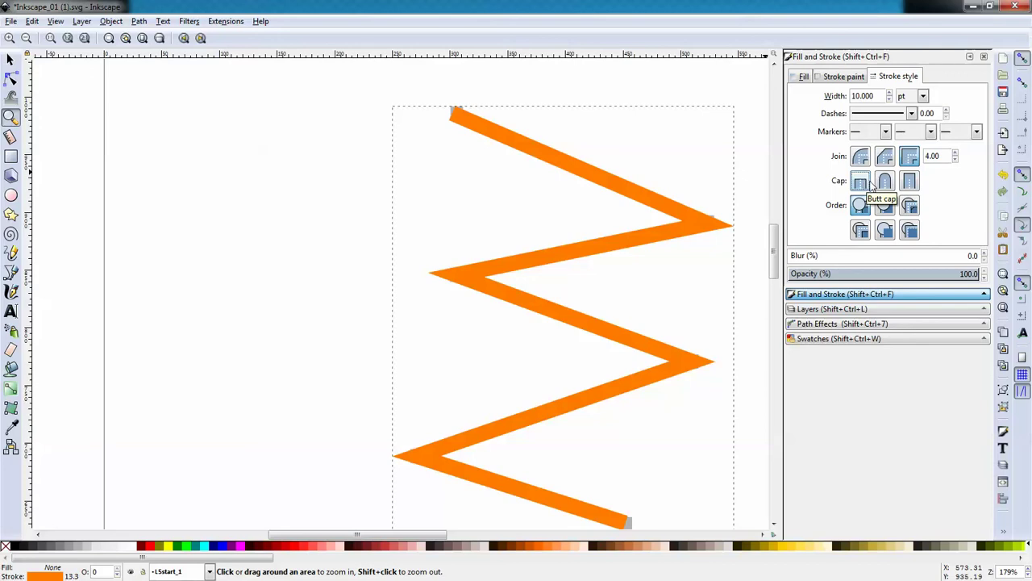
click(885, 181)
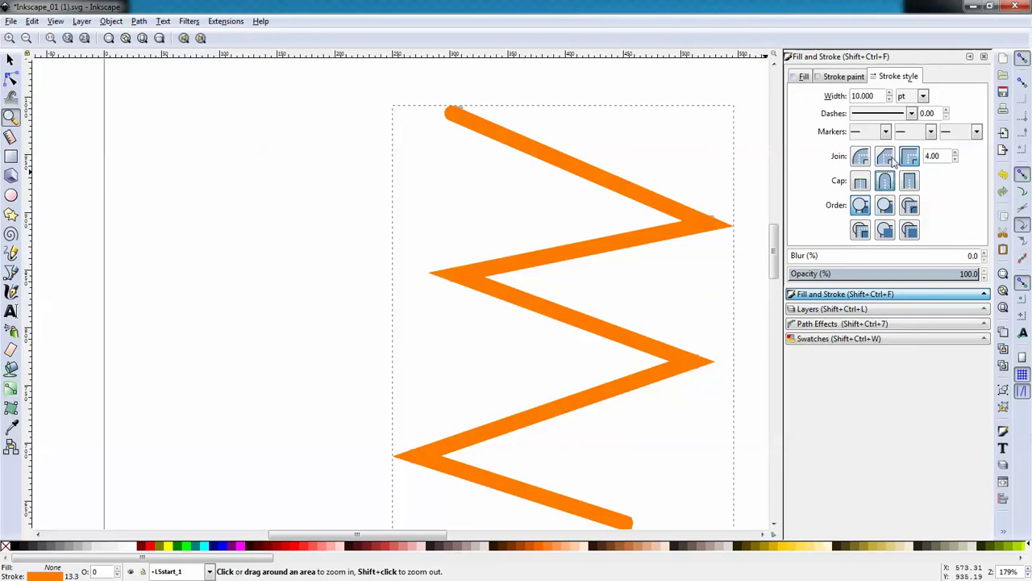
click(885, 156)
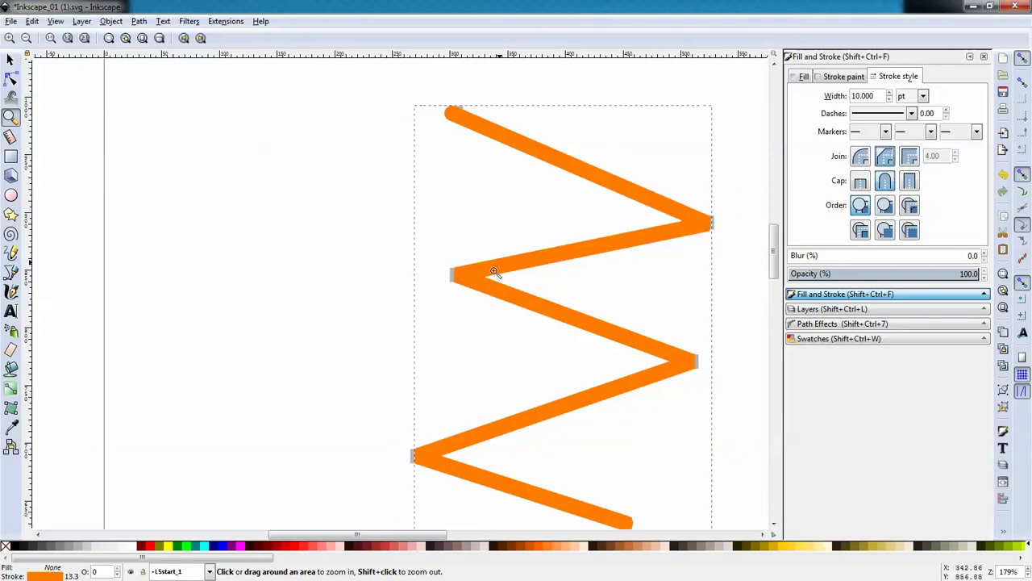
click(909, 157)
click(861, 157)
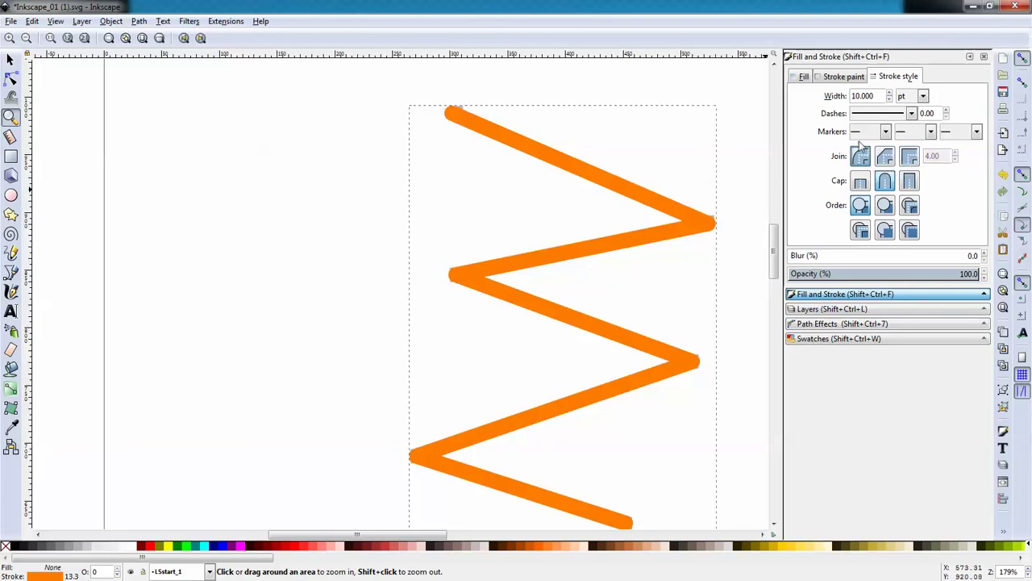
Step: Try two dash patterns on the zigzag, then return it to a solid line
click(912, 114)
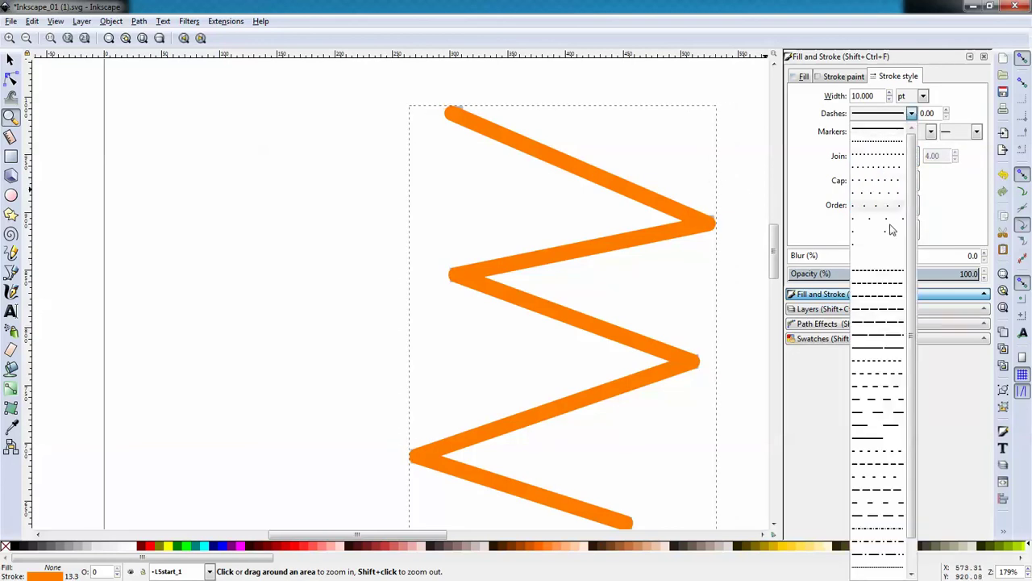
click(888, 406)
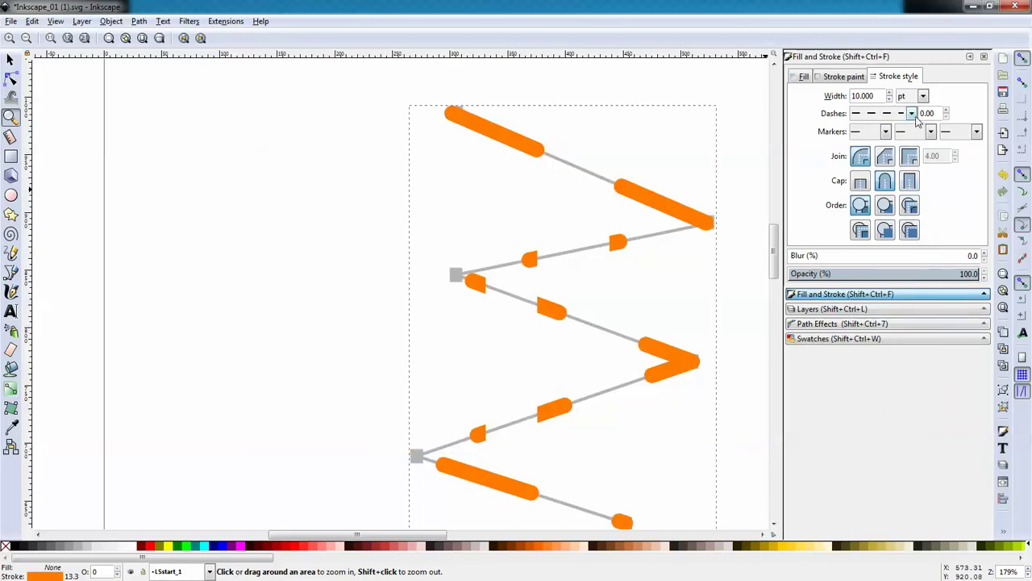
click(911, 114)
click(872, 464)
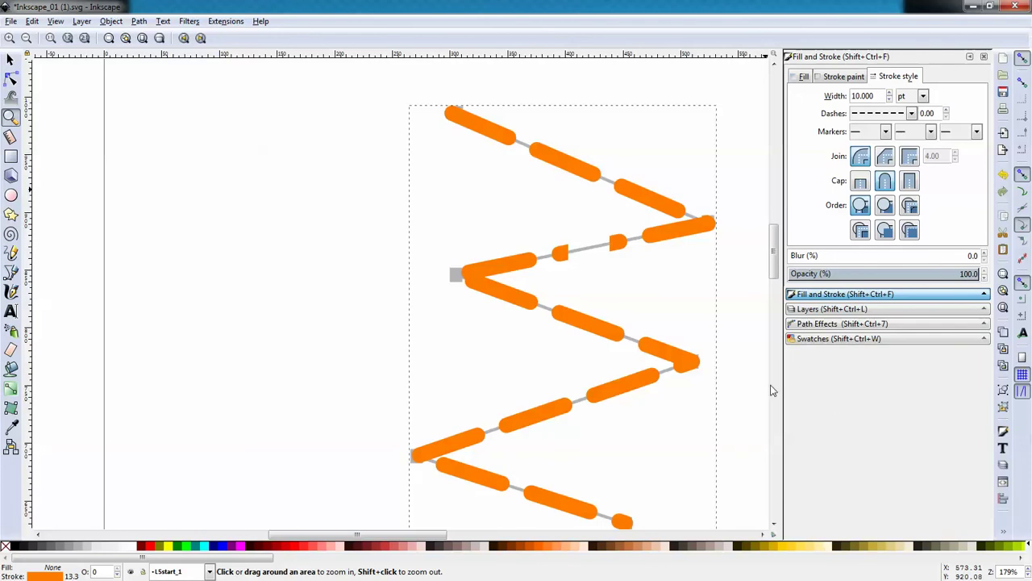
click(915, 116)
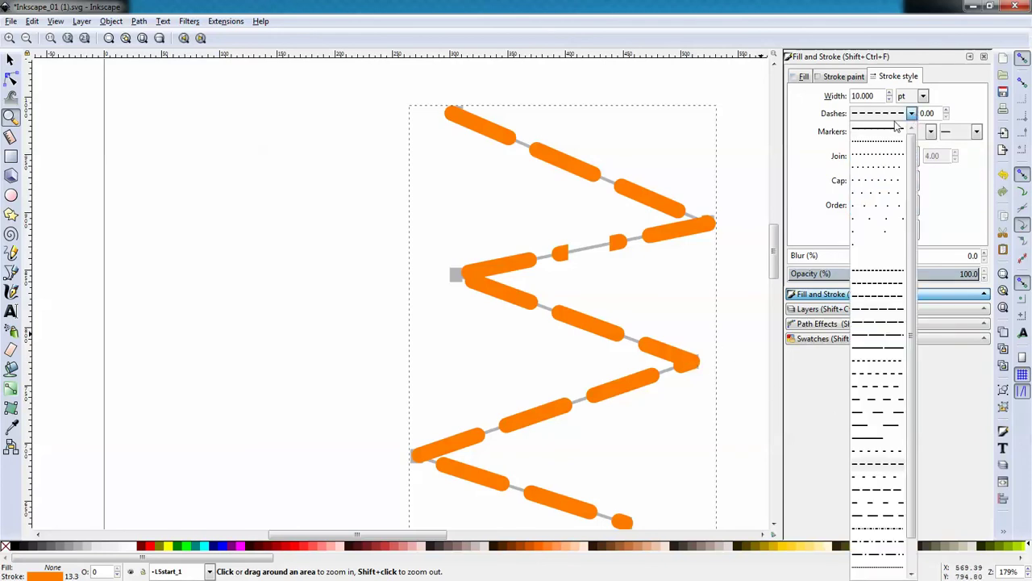
click(894, 130)
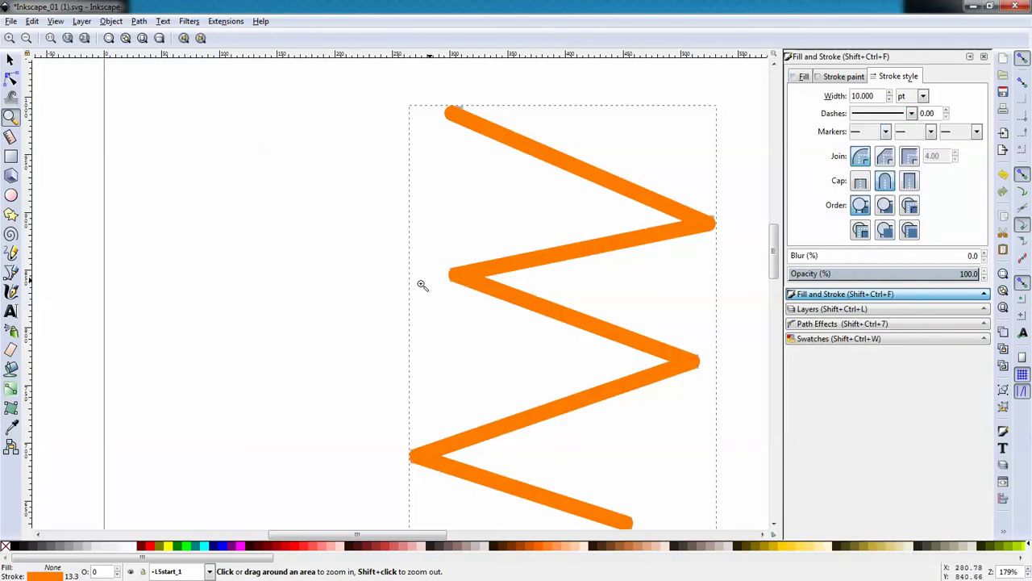
Step: Trace the Work Area zigzag template corner by corner with the Bezier pen tool
scroll(359, 312, down, 3)
scroll(357, 323, down, 2)
scroll(364, 327, down, 1)
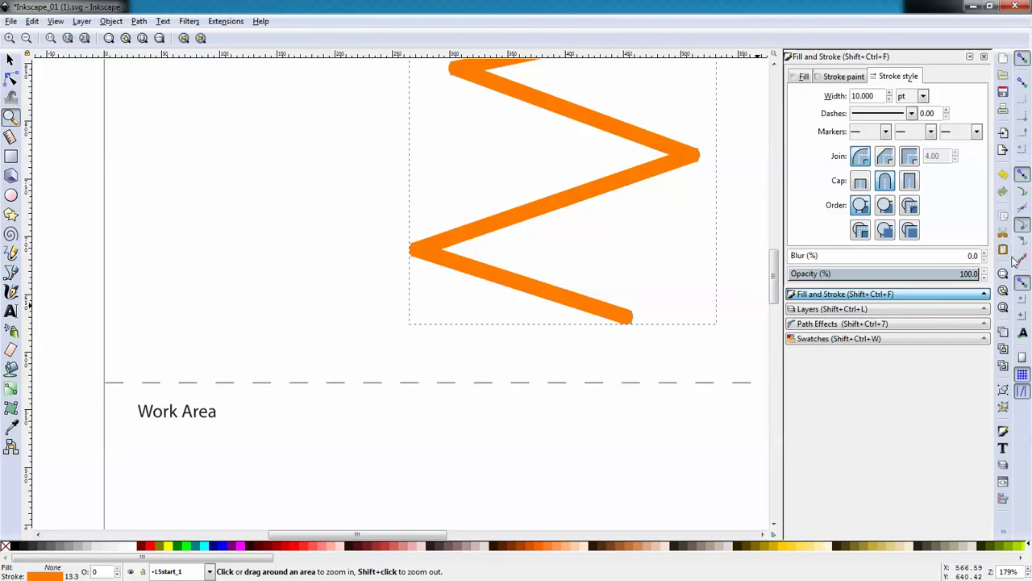
click(1004, 307)
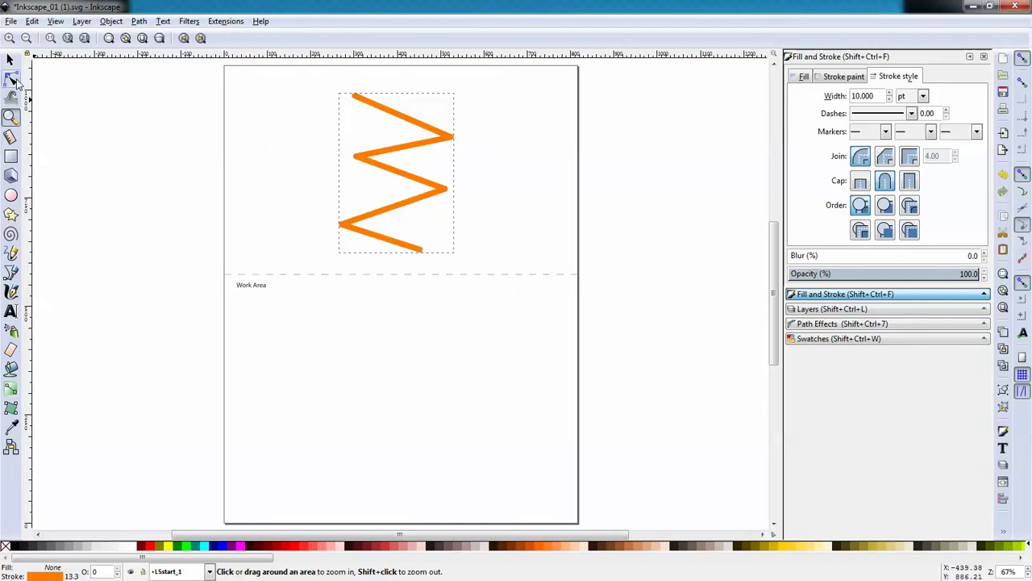
click(11, 274)
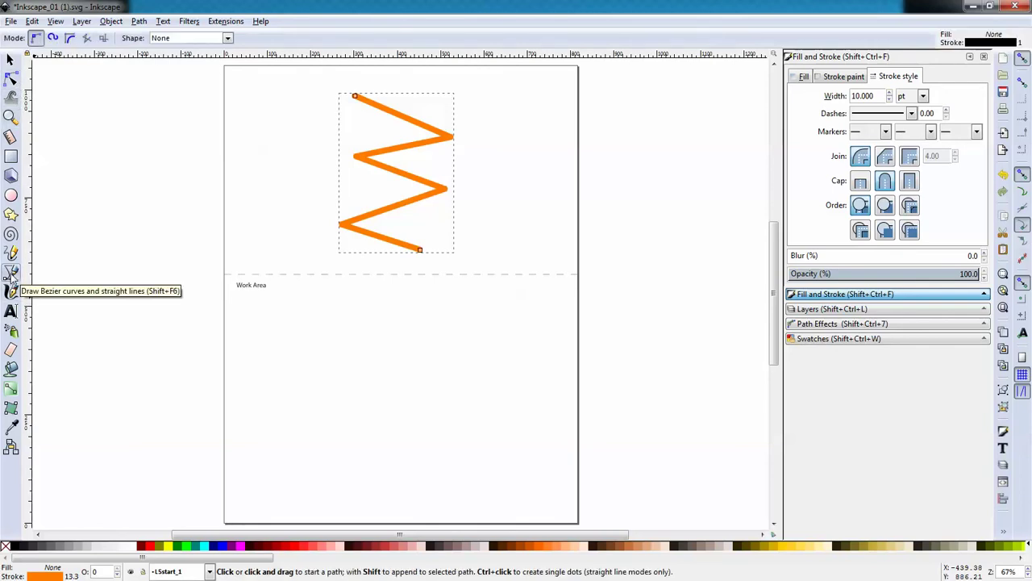
click(351, 309)
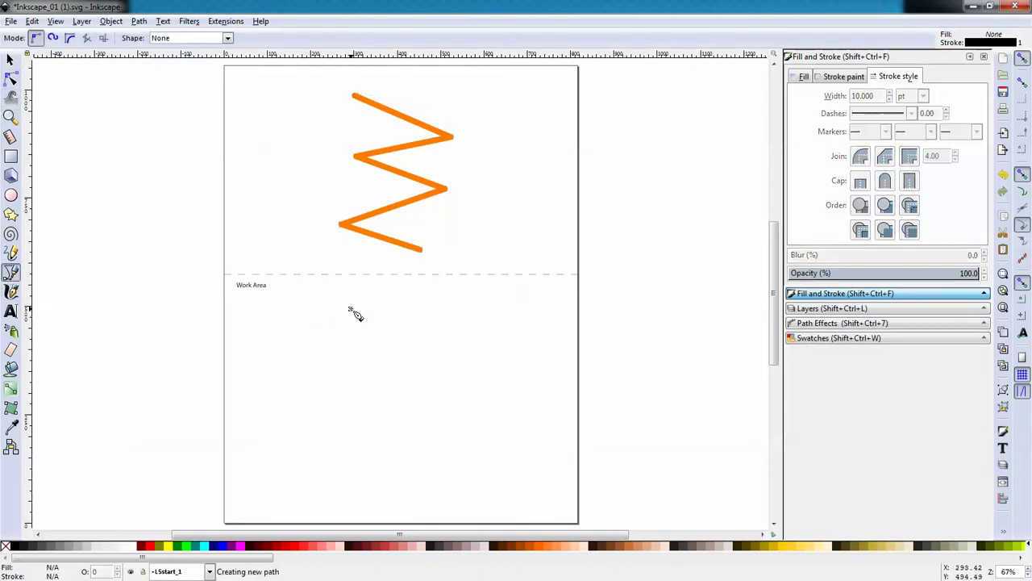
click(446, 338)
click(352, 363)
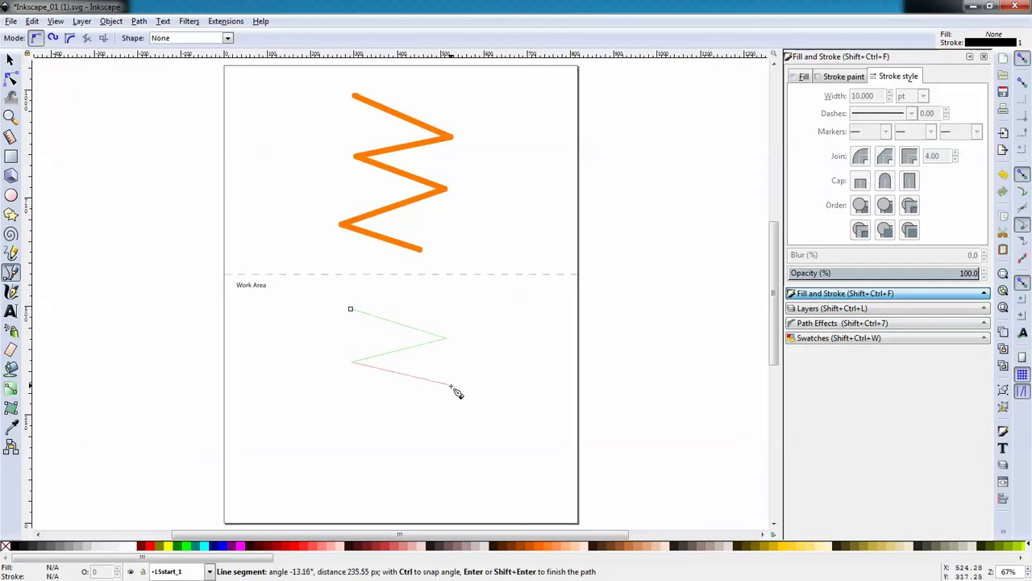
click(446, 389)
click(355, 403)
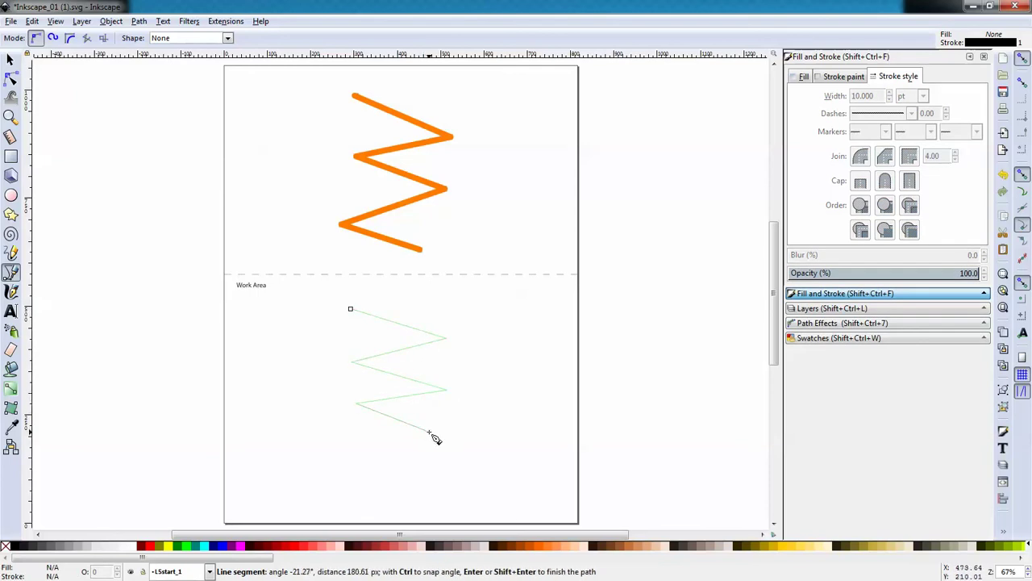
click(429, 431)
right_click(538, 394)
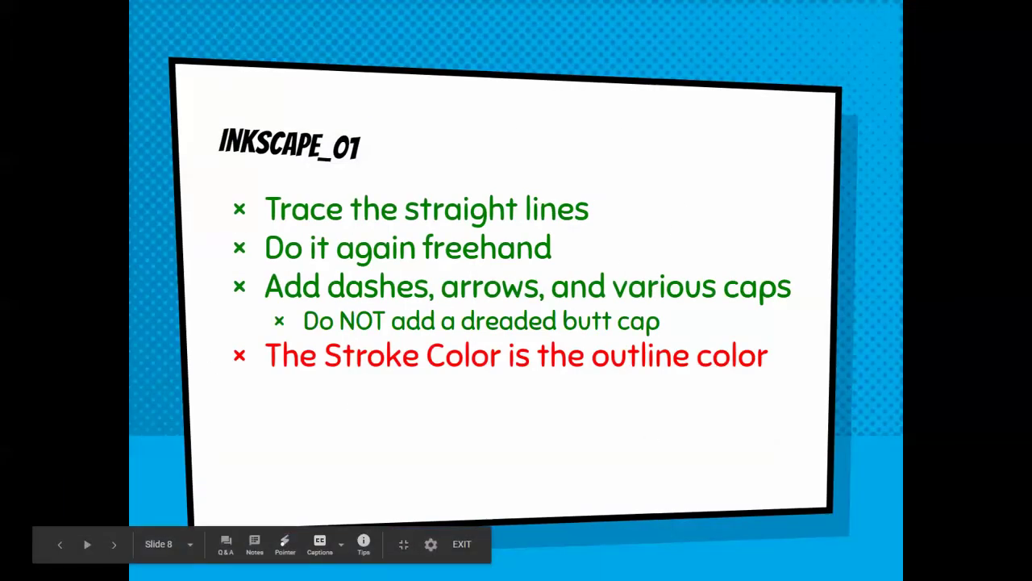
Step: Advance the slides past the stroke-weight bullet to the INKSCAPE_02 title slide
click(394, 406)
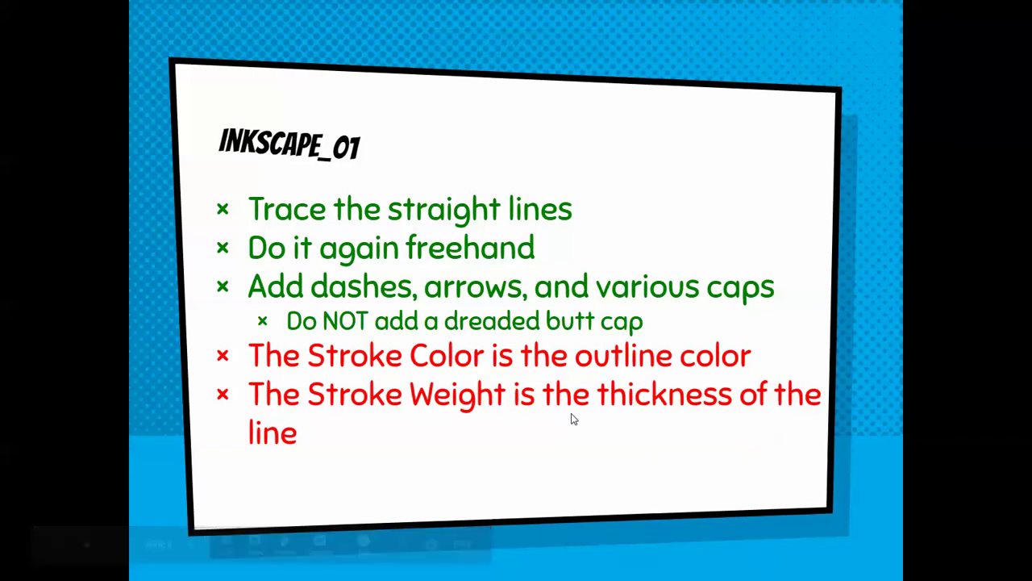
click(517, 430)
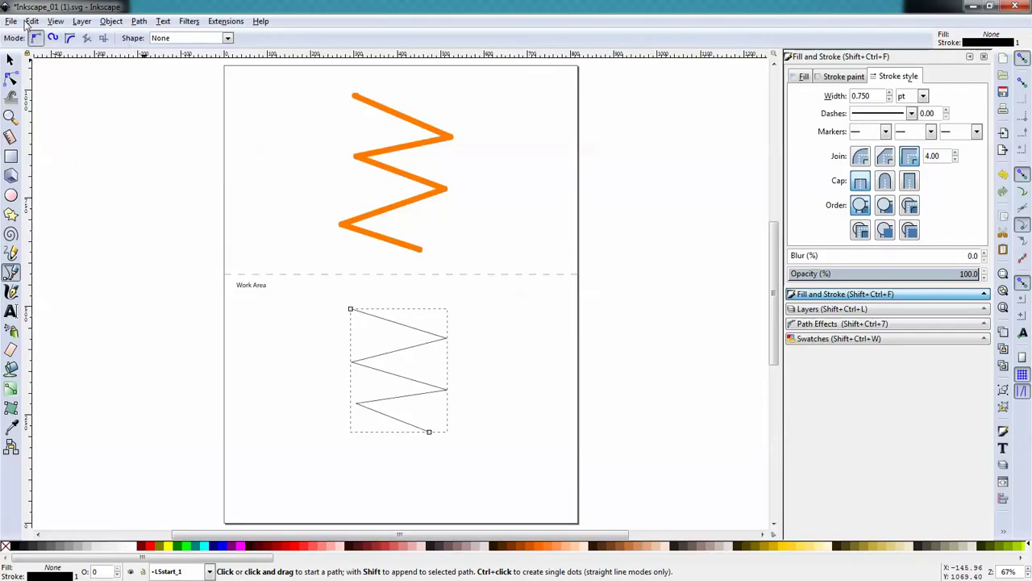
click(12, 22)
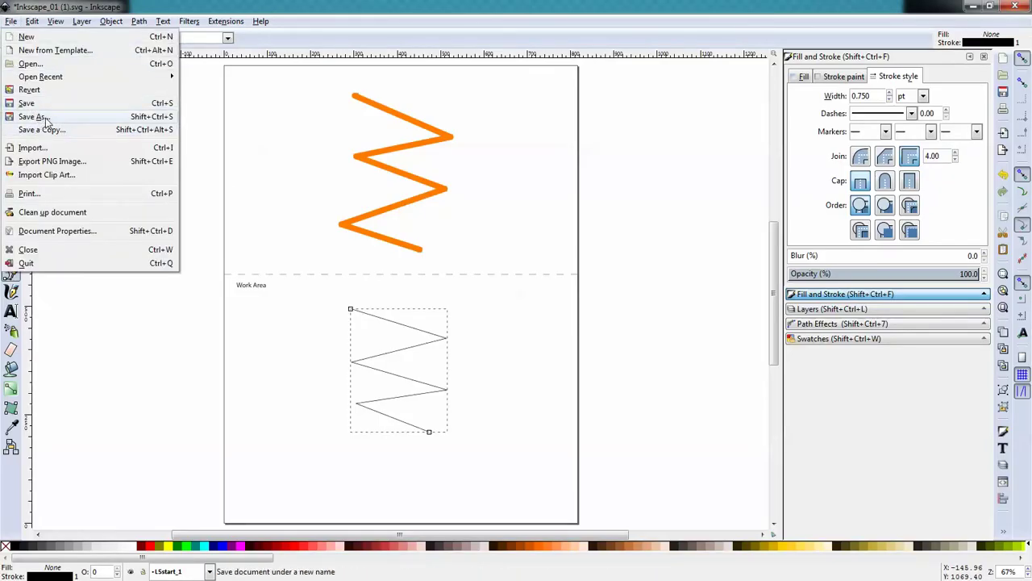
Step: Save the zigzag document, then open Inkscape_02 (1).svg from the tutorials folder
click(39, 106)
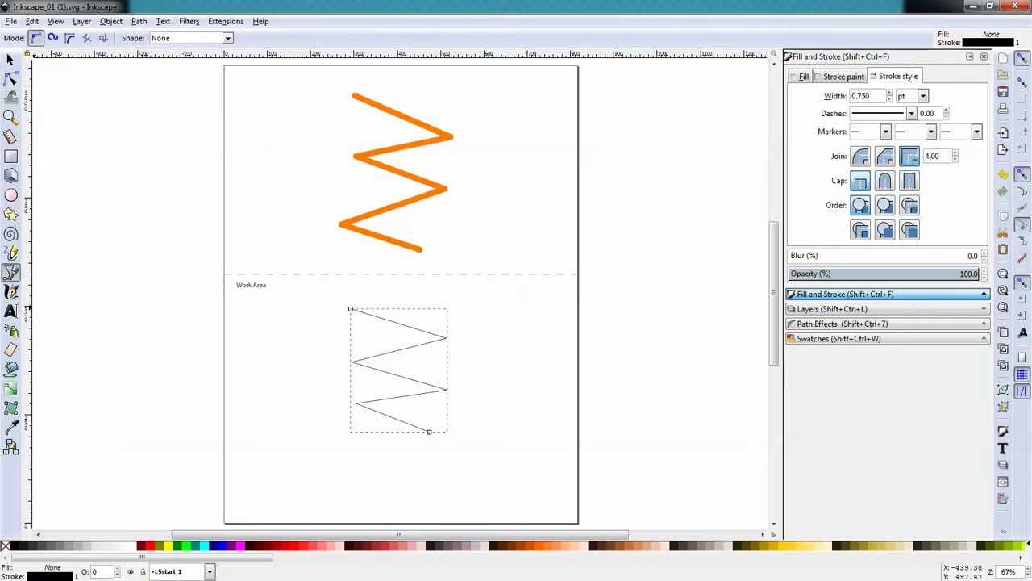
click(12, 22)
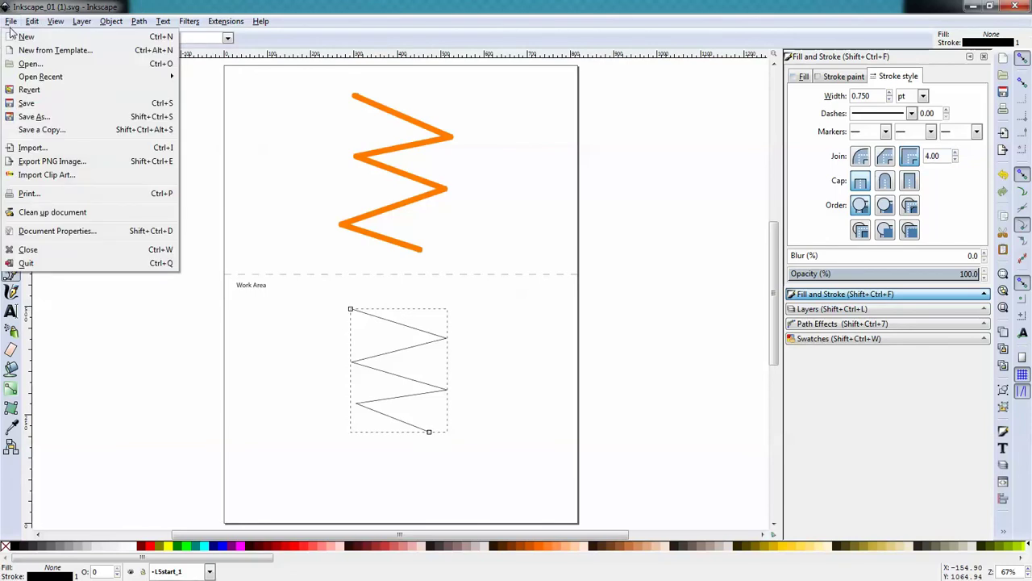
click(36, 74)
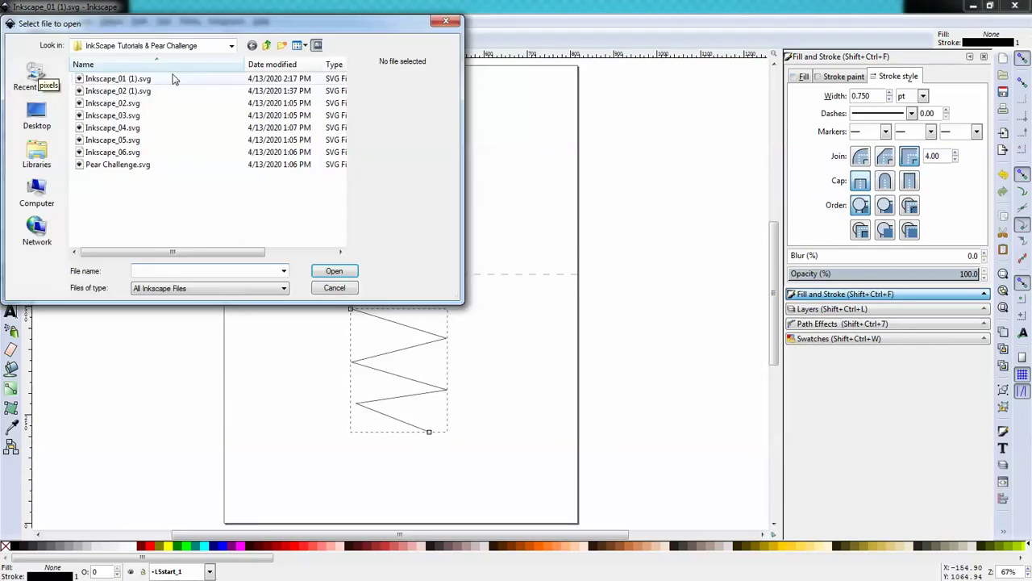
double_click(127, 104)
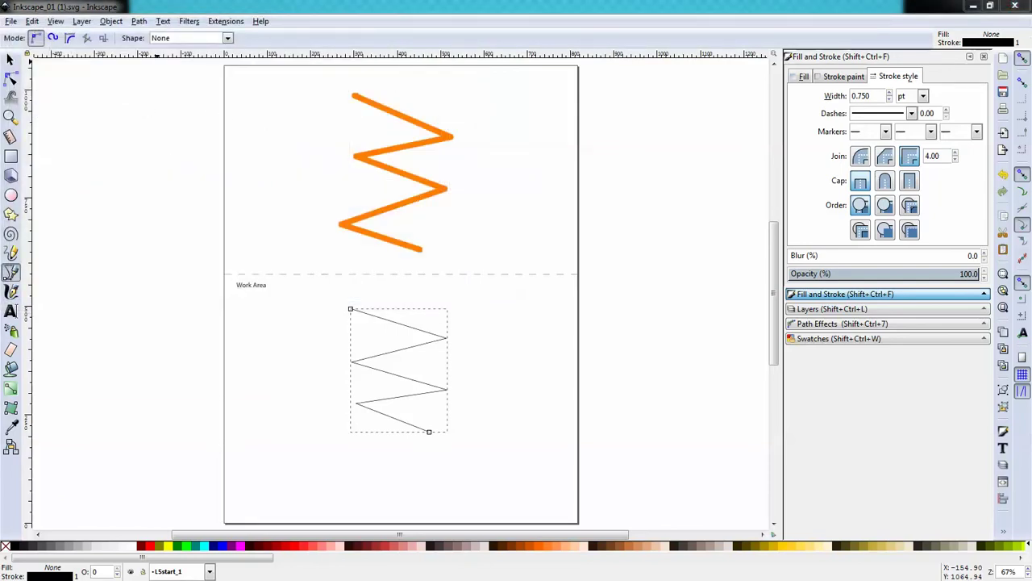
Step: Maximize the Inkscape_02 (1).svg window and dock the Layers panel
drag(49, 18, 666, 133)
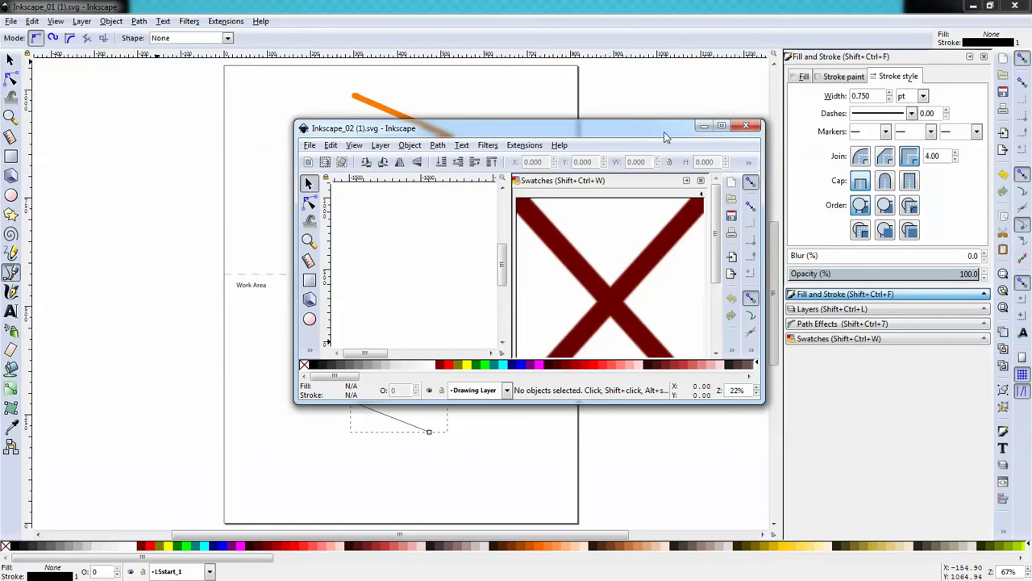
click(722, 127)
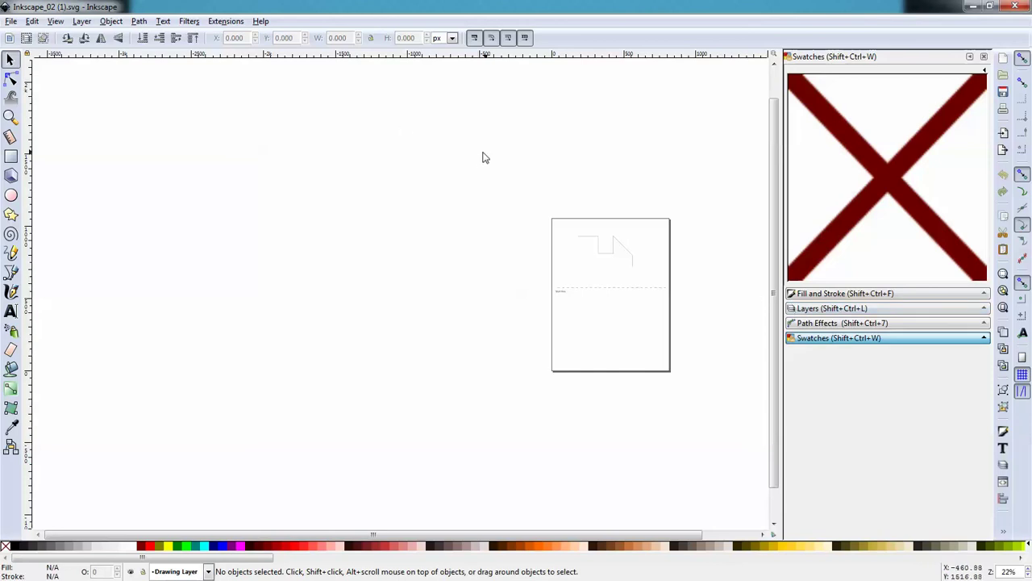
click(82, 21)
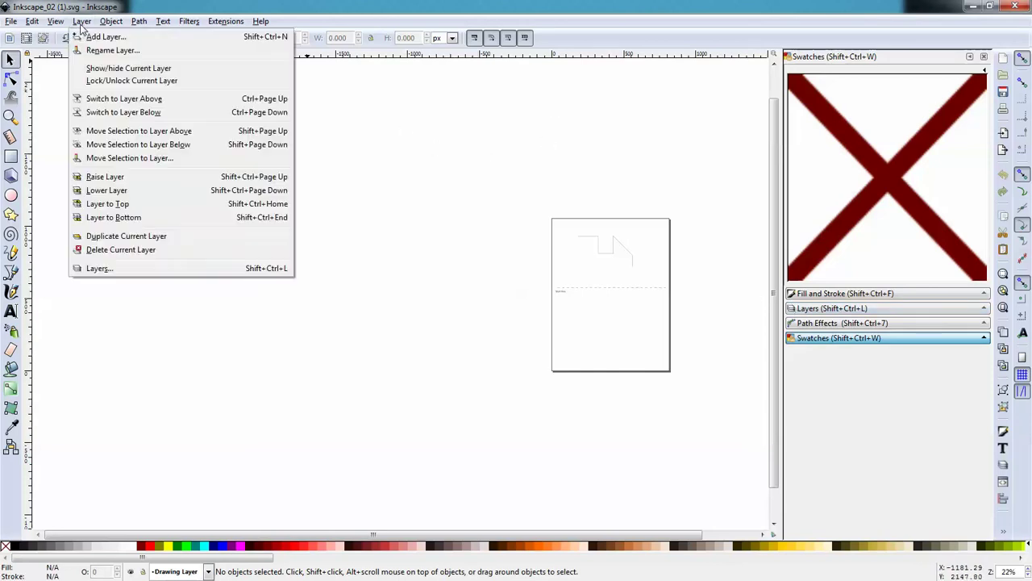
click(96, 271)
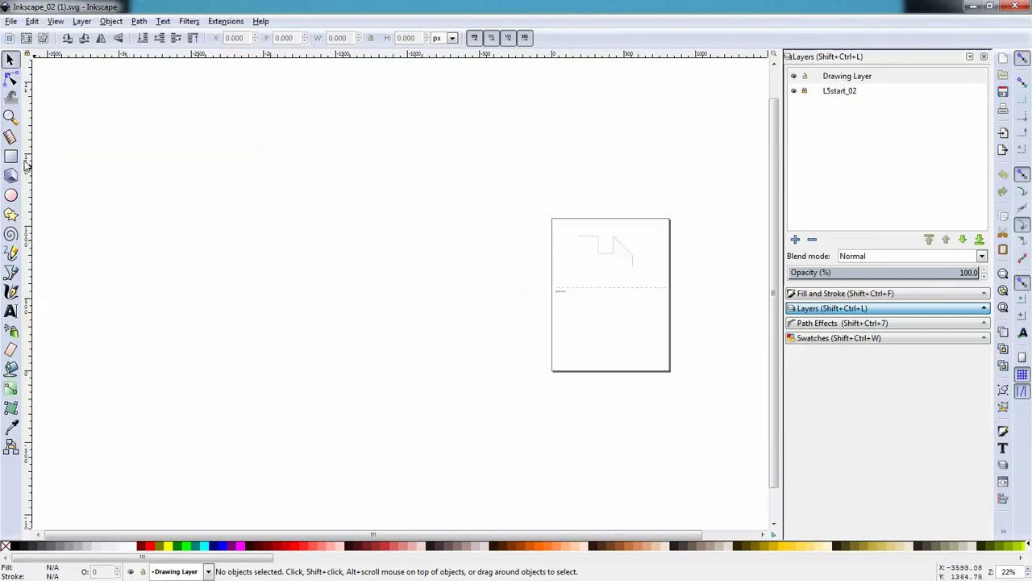
click(11, 117)
Step: Zoom in on the step template and trace its corners as a straight-segment Bezier path
click(609, 255)
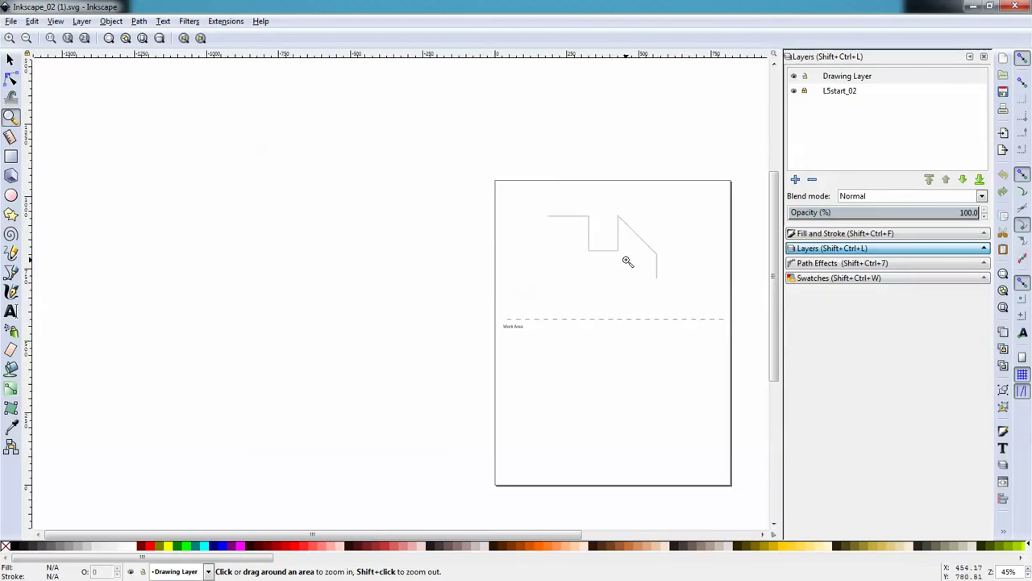
click(630, 260)
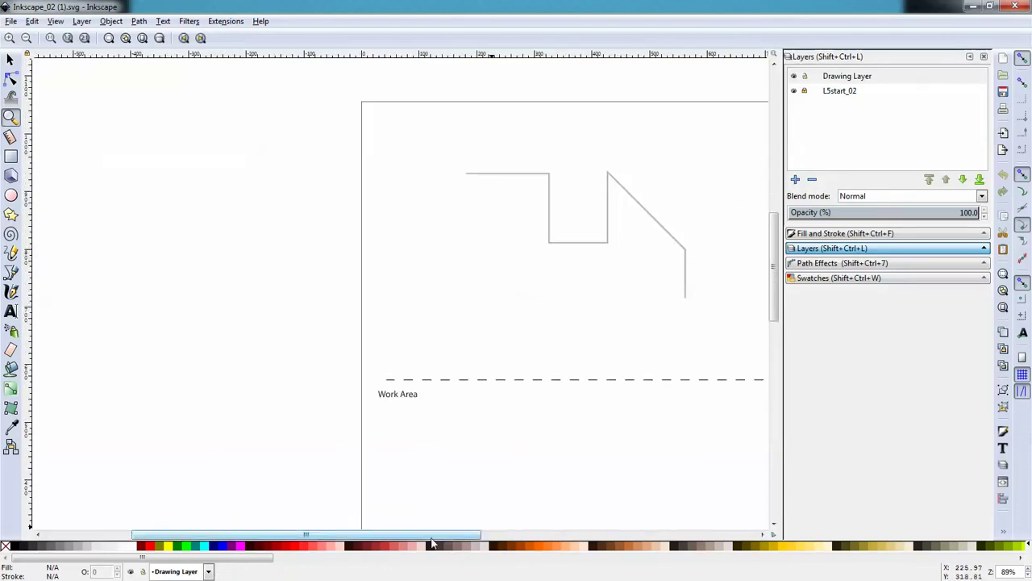
drag(438, 534, 479, 534)
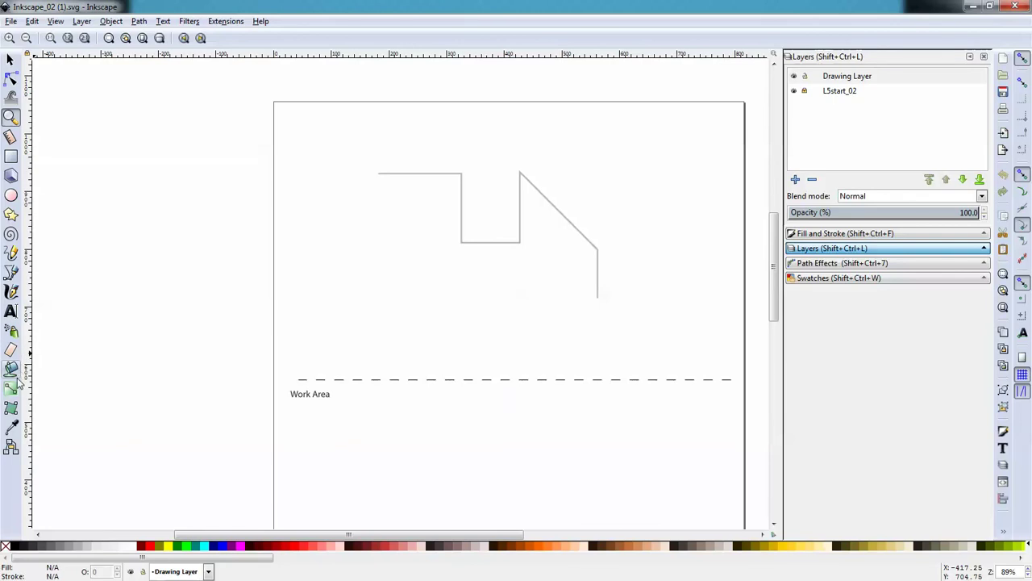
click(11, 272)
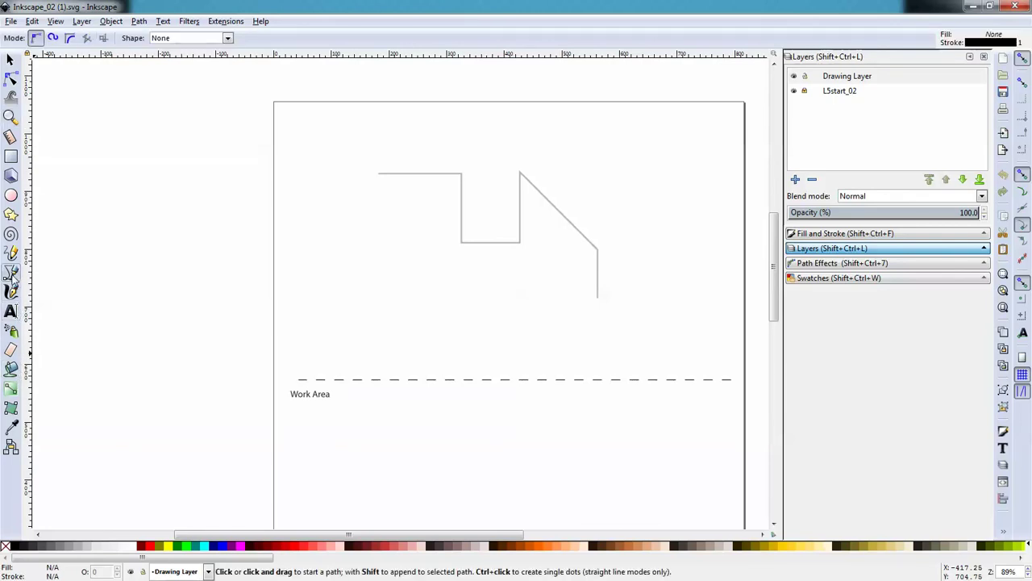
click(378, 174)
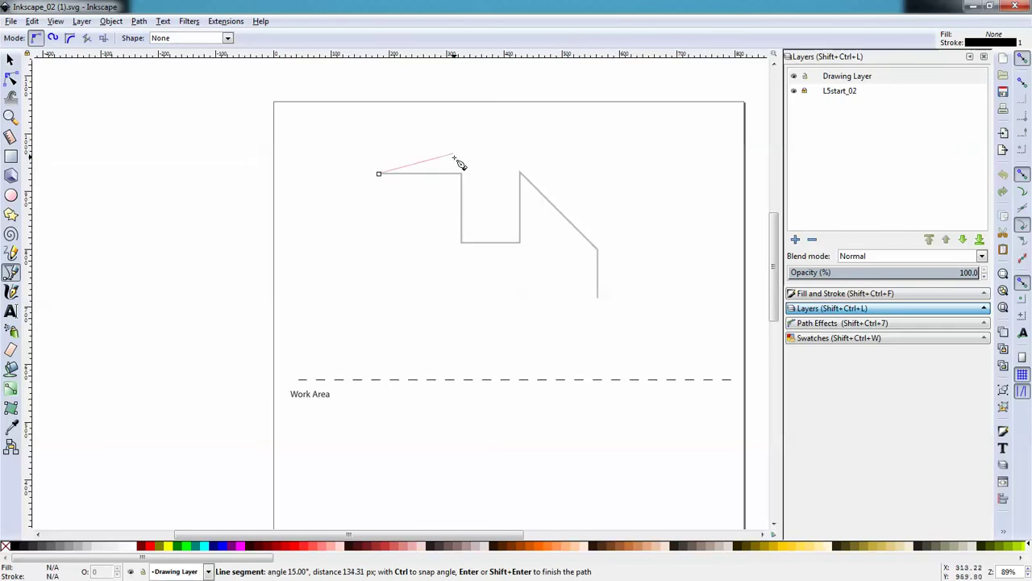
click(462, 173)
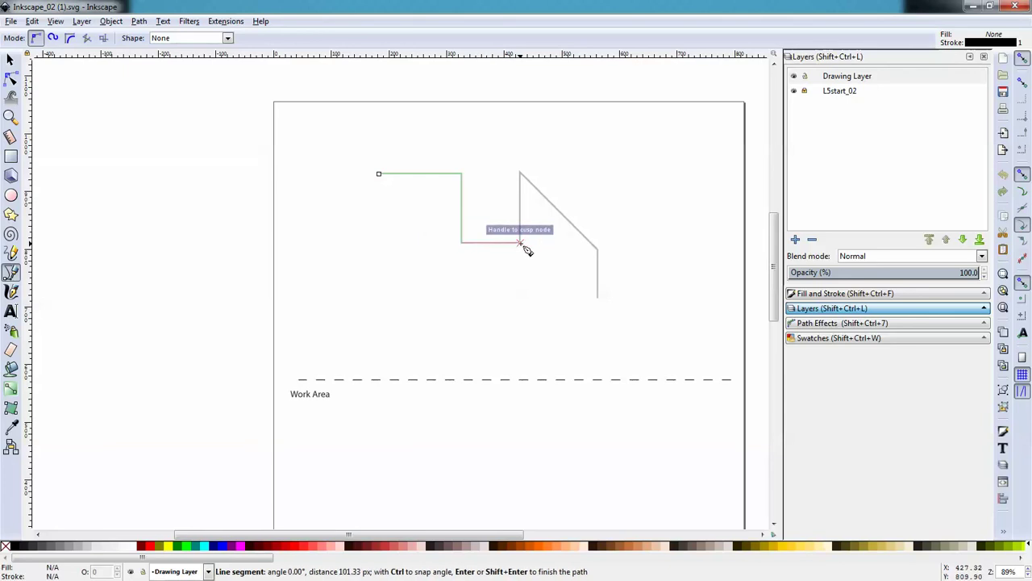
click(520, 242)
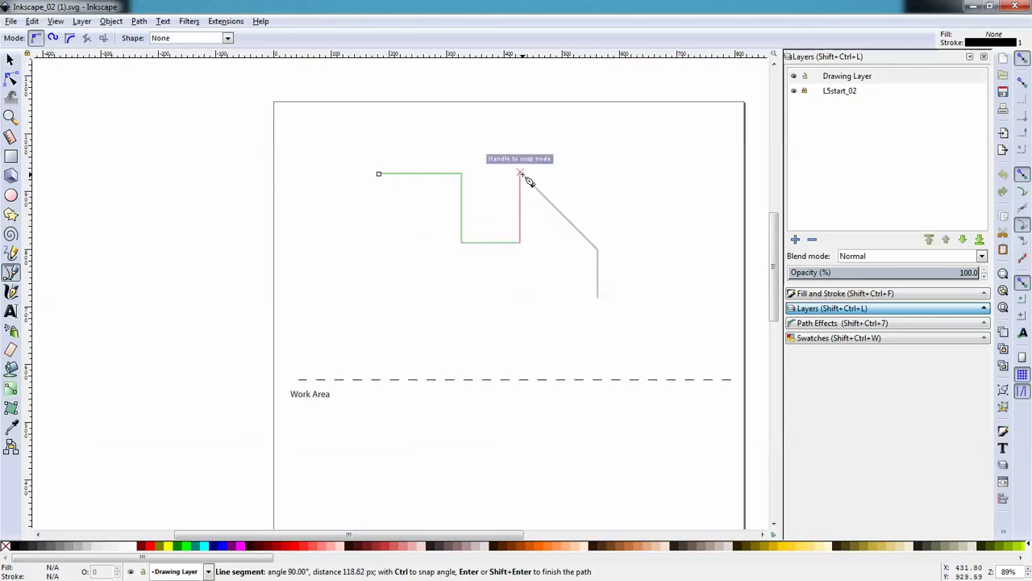
click(520, 173)
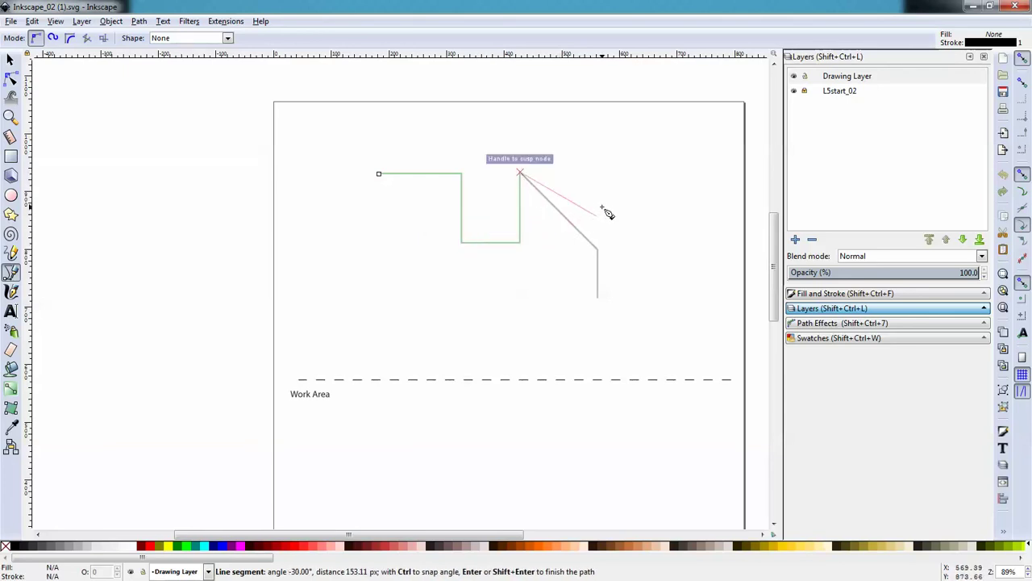
click(598, 255)
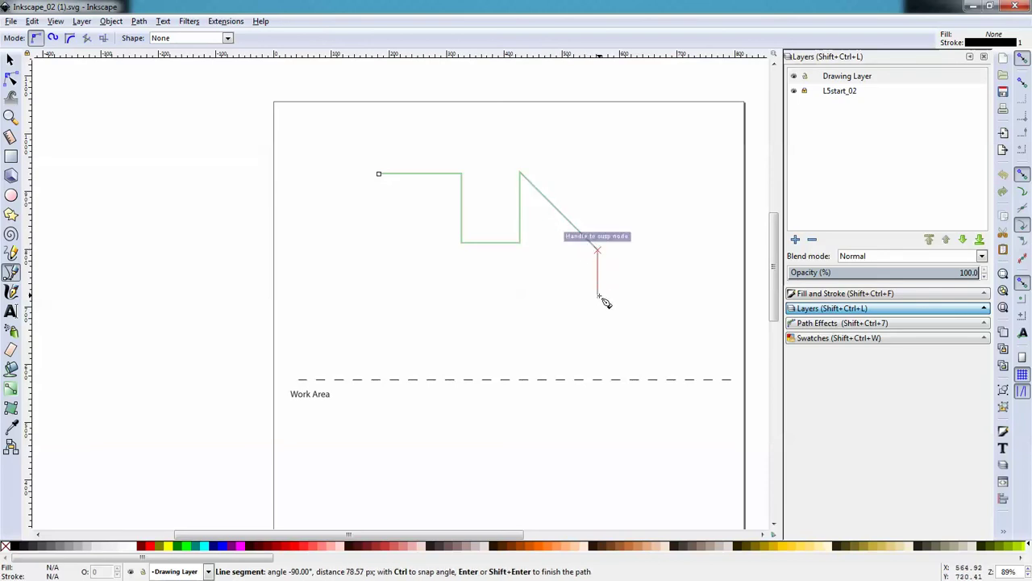
click(598, 297)
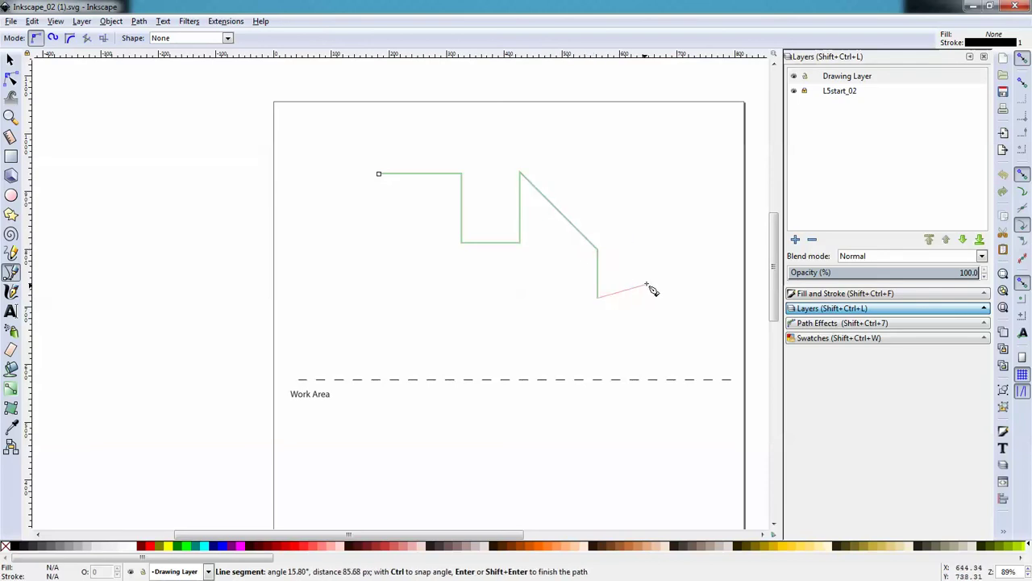
key(Return)
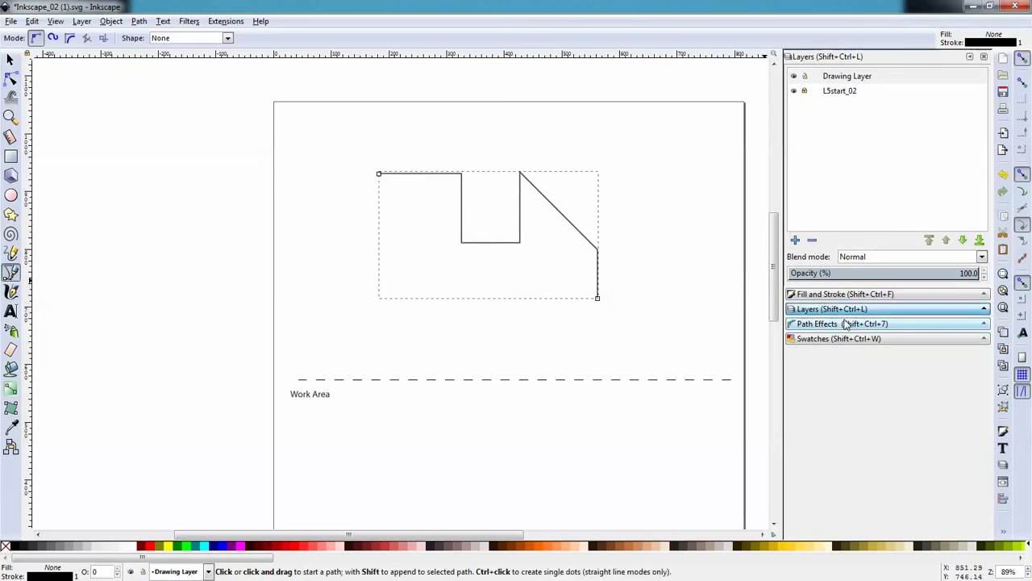
Step: Bring up the step path's stroke paint settings and experiment with hues in HSL mode
click(841, 296)
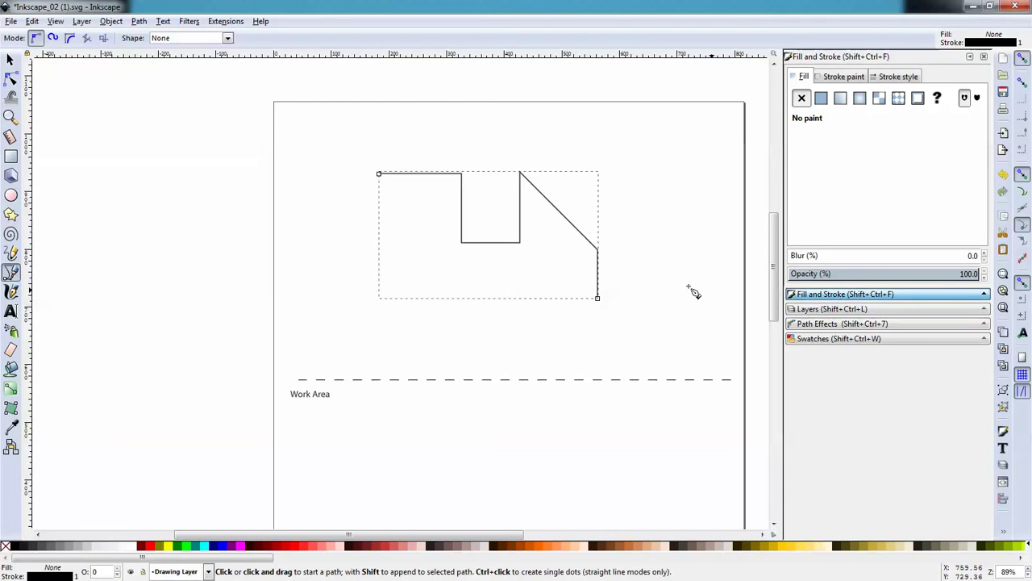
right_click(489, 244)
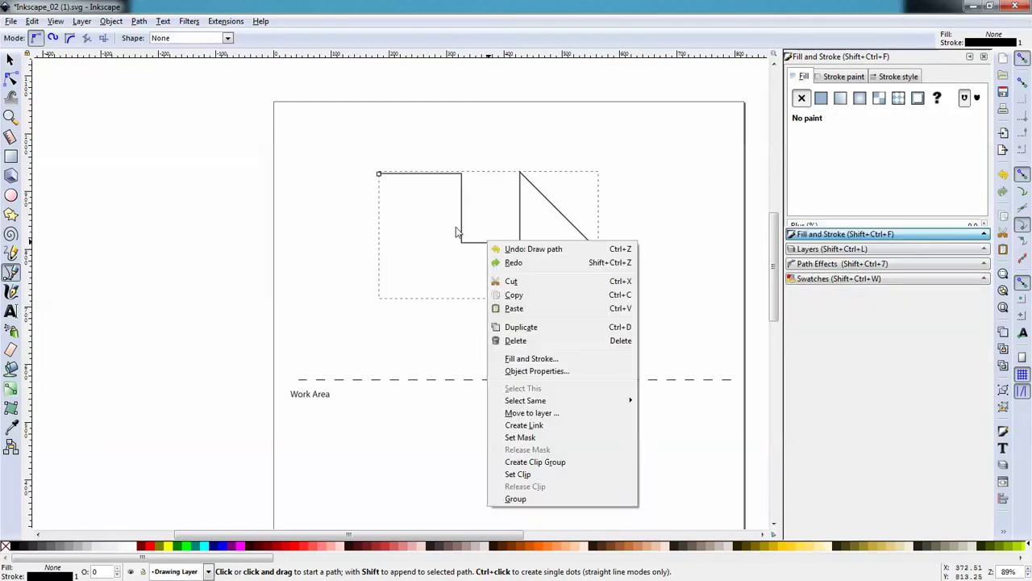
click(532, 359)
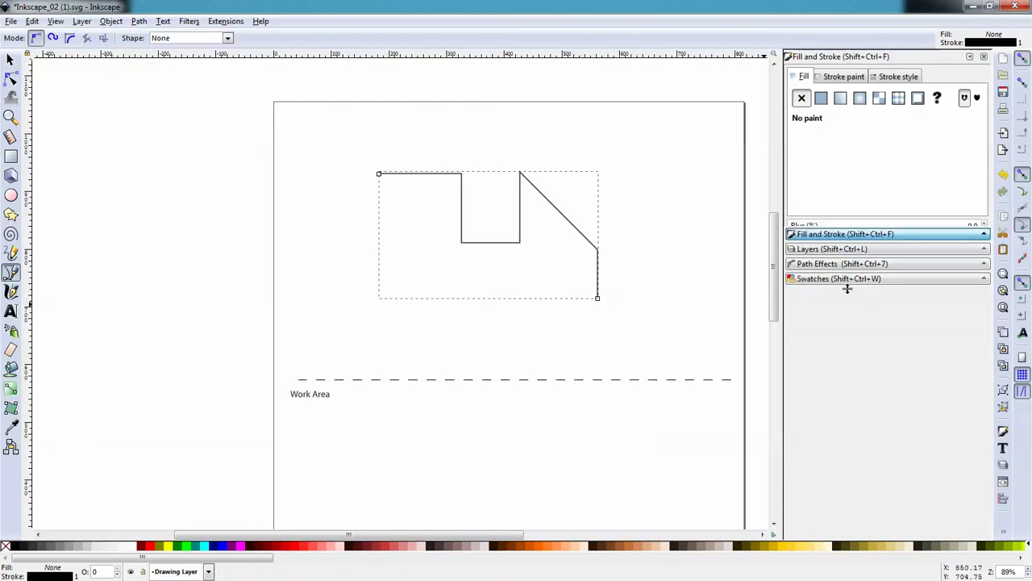
click(847, 77)
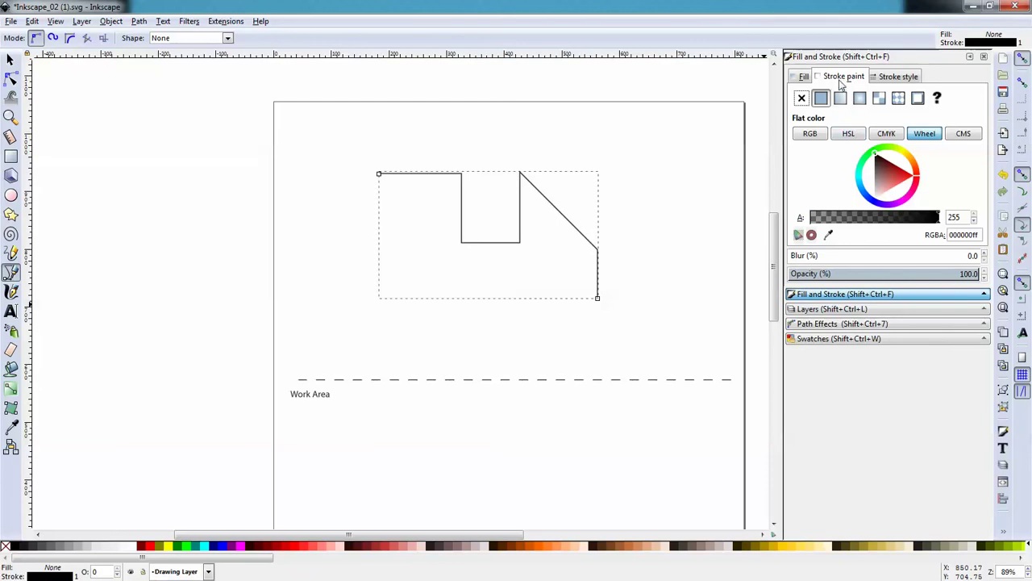
mouse_move(884, 154)
mouse_down()
mouse_move(921, 188)
mouse_move(911, 192)
mouse_up()
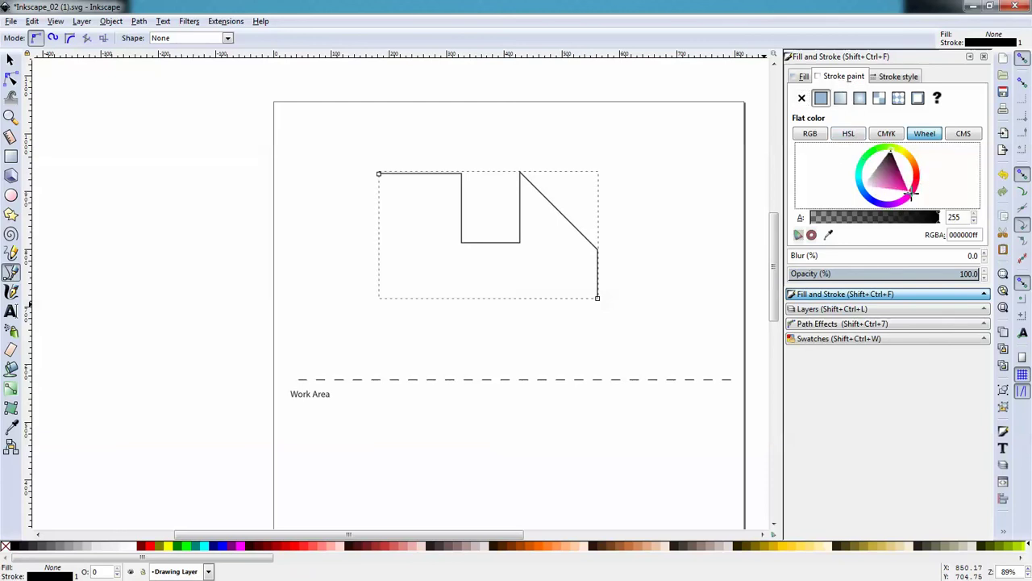
click(884, 135)
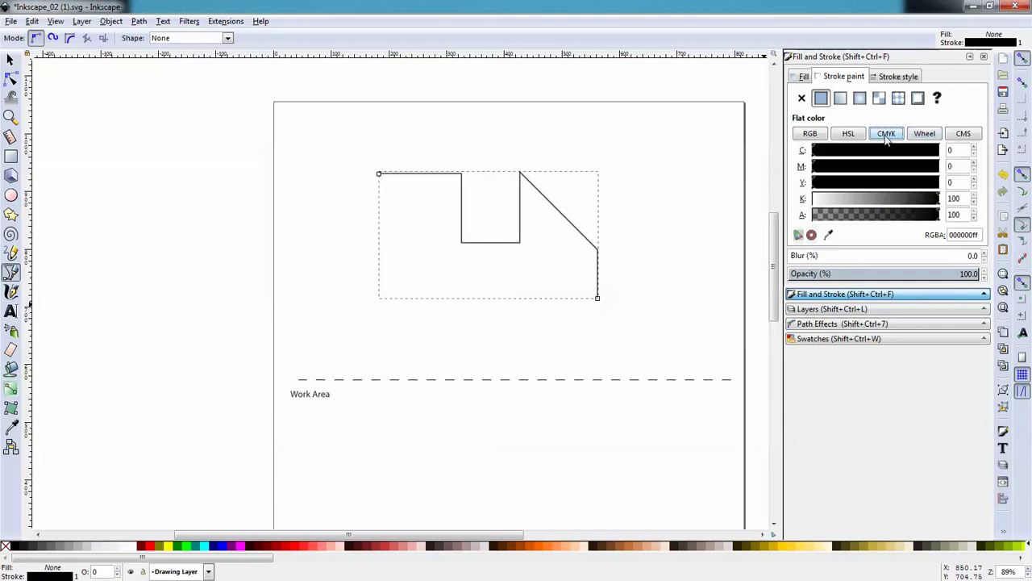
click(860, 135)
click(880, 154)
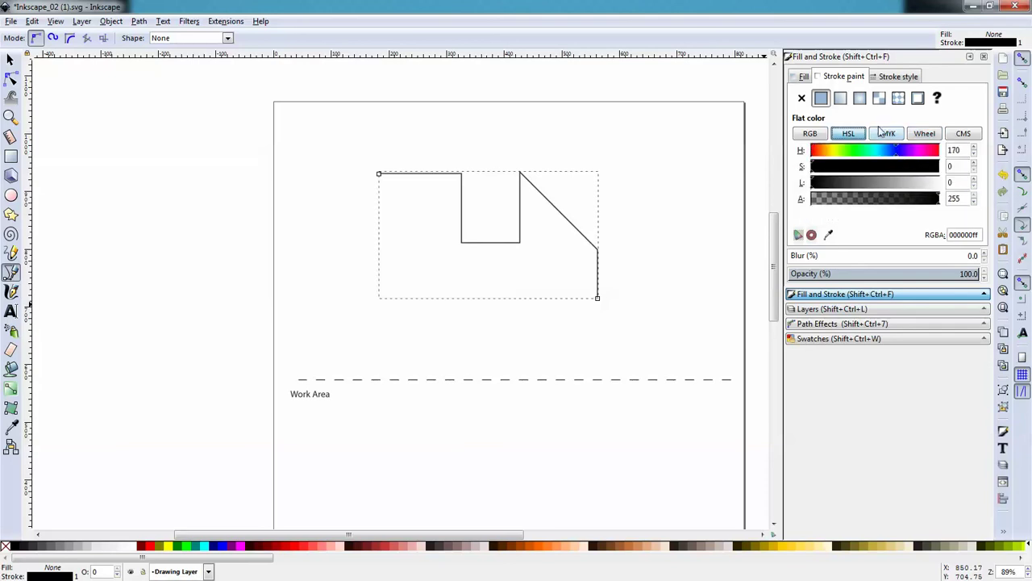
Step: Give the step path a 10 px red stroke with the first join style instead of miter
click(898, 77)
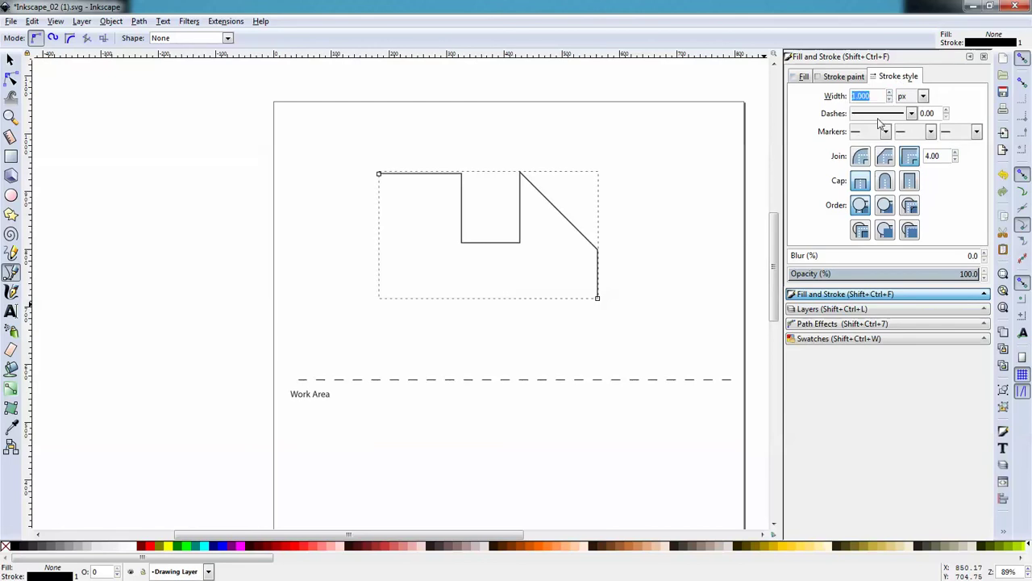
text(10)
key(Return)
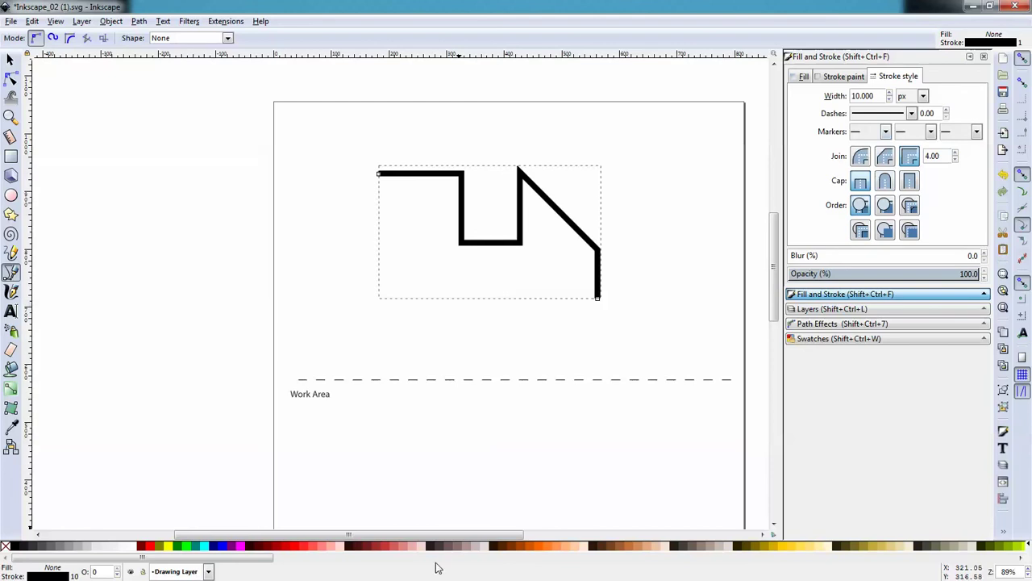
right_click(296, 546)
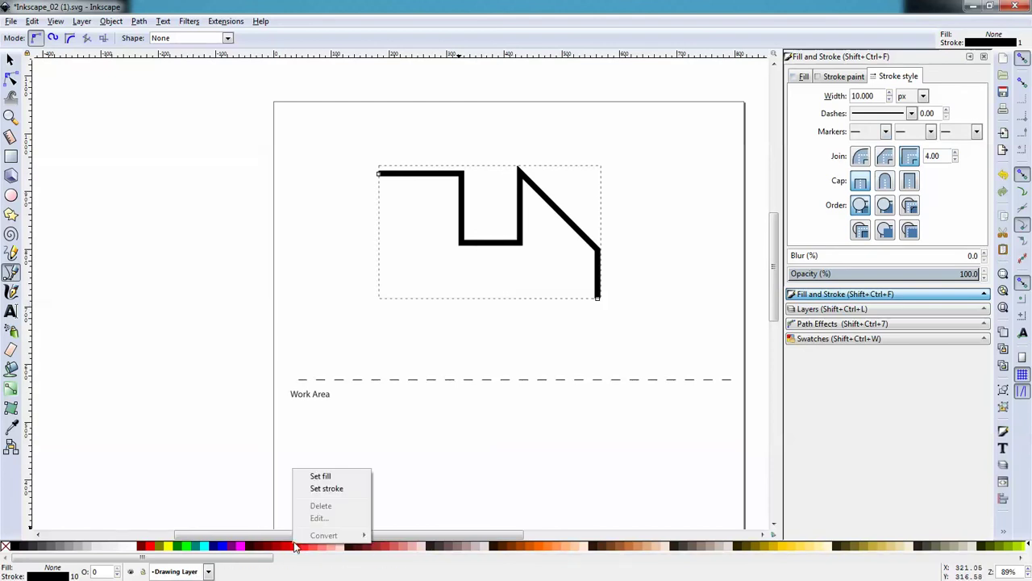
click(327, 489)
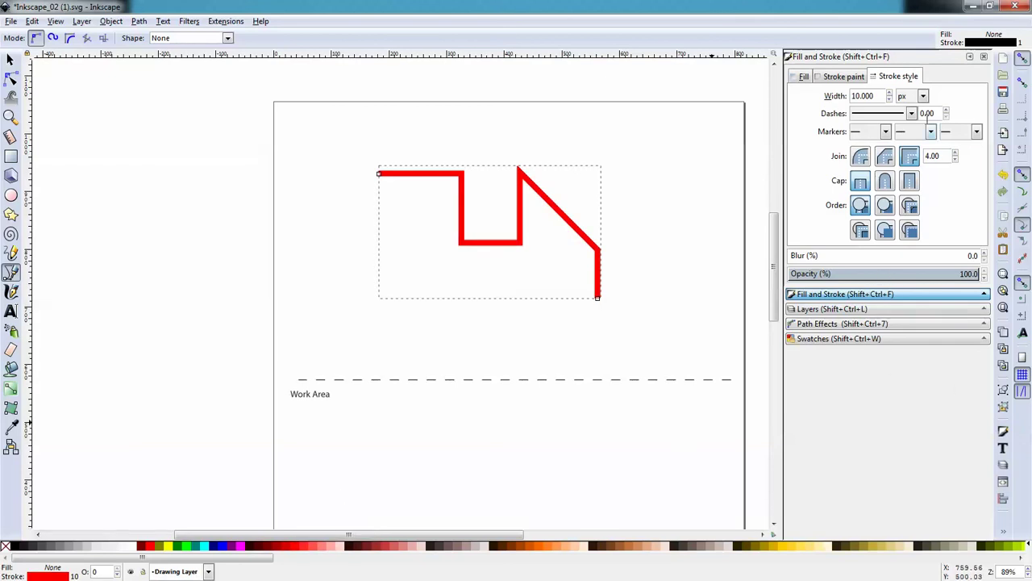
click(861, 158)
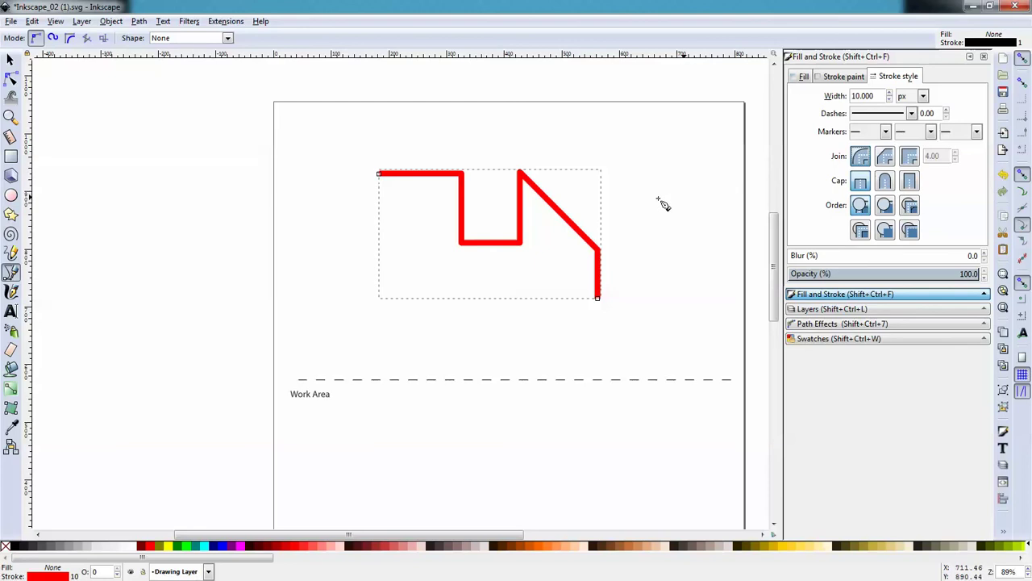
click(972, 6)
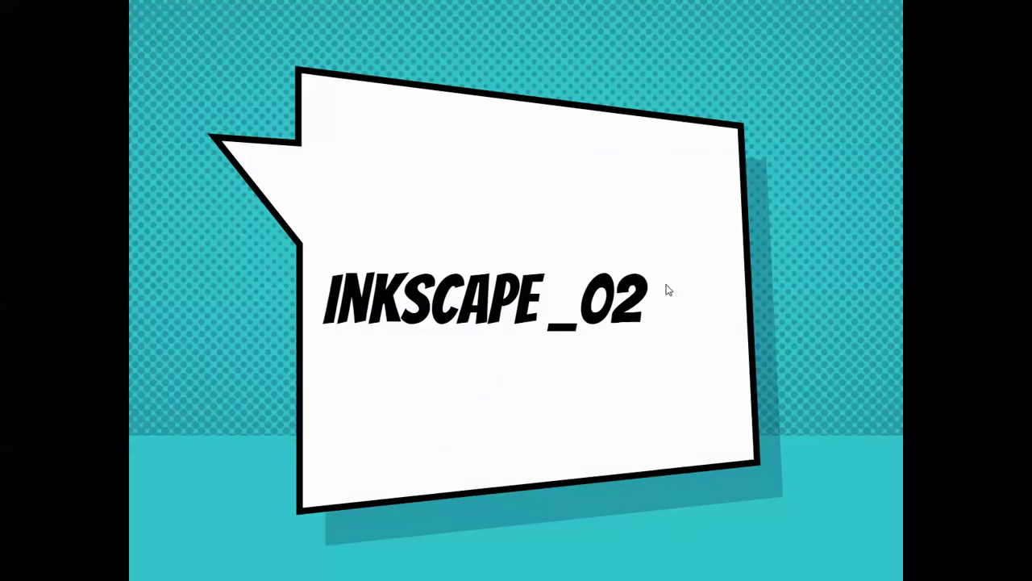
click(659, 345)
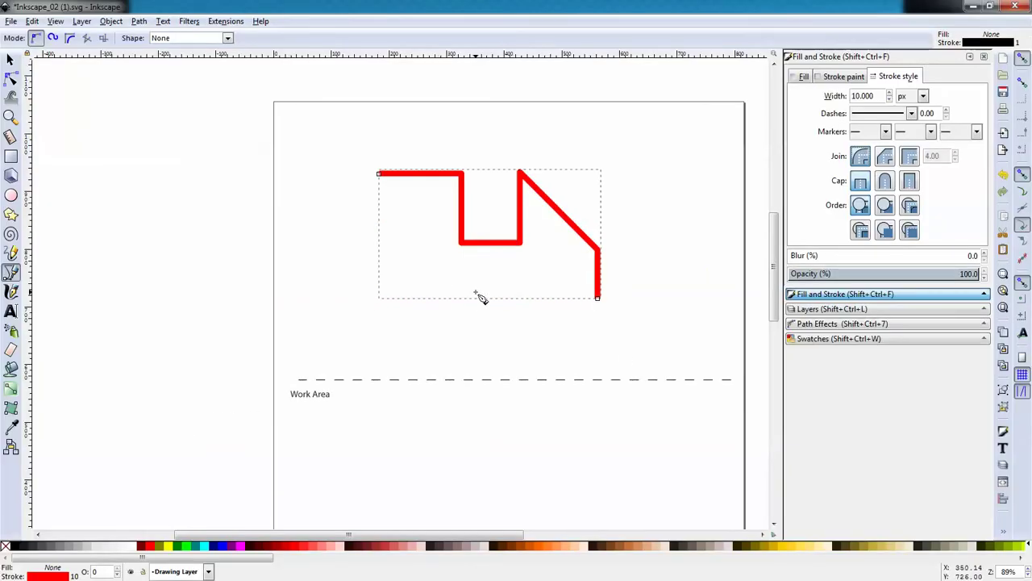
Step: Show the page grid and enable snapping of nodes, paths and handles to grid intersections
scroll(555, 319, down, 2)
scroll(553, 322, up, 1)
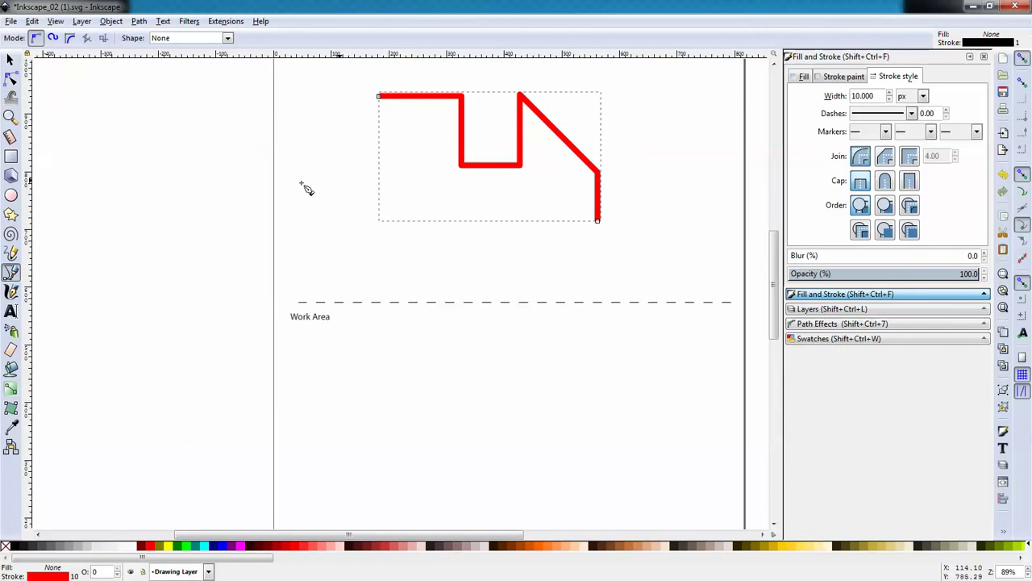
click(54, 21)
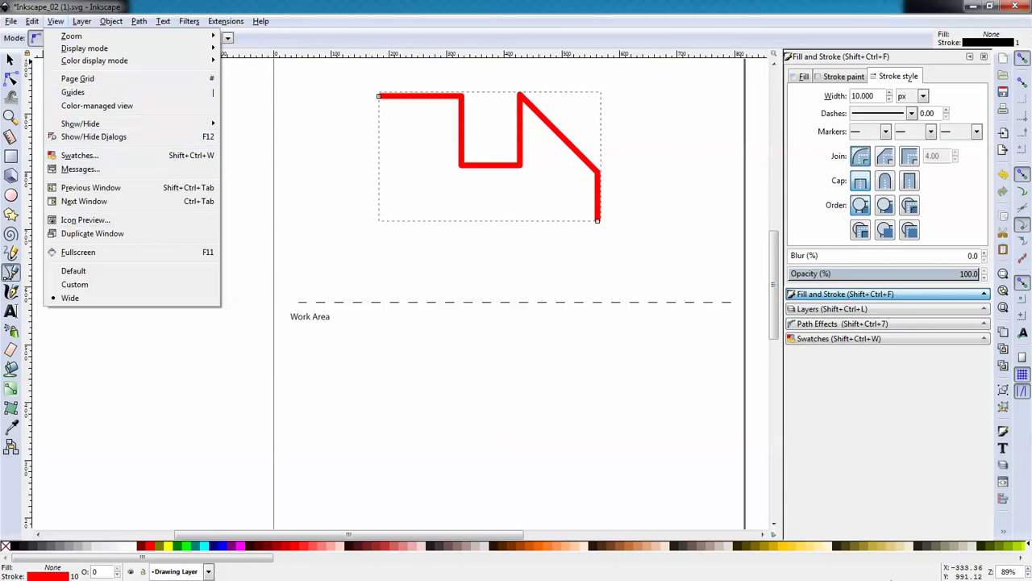
key(Escape)
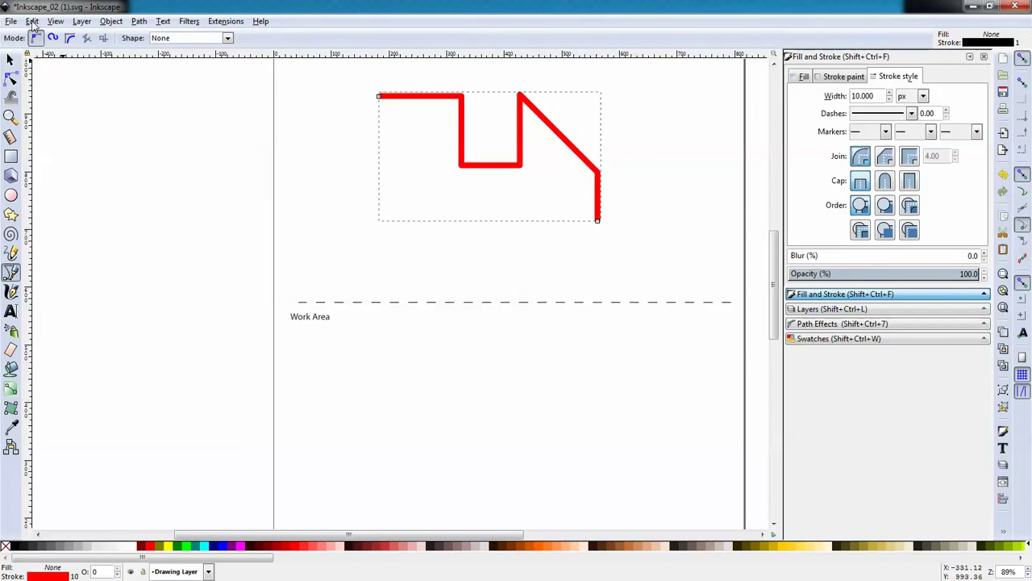
click(55, 21)
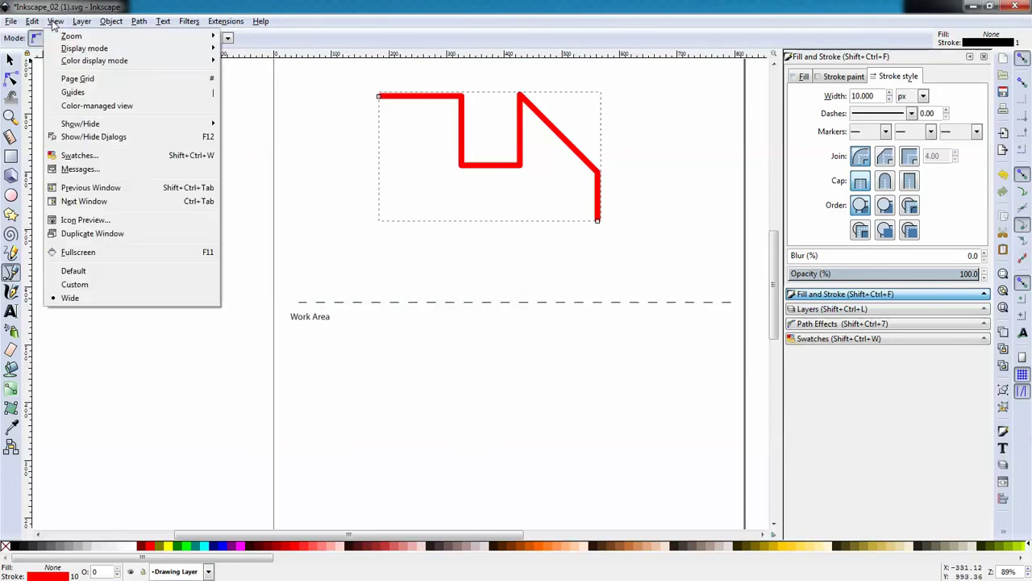
click(84, 80)
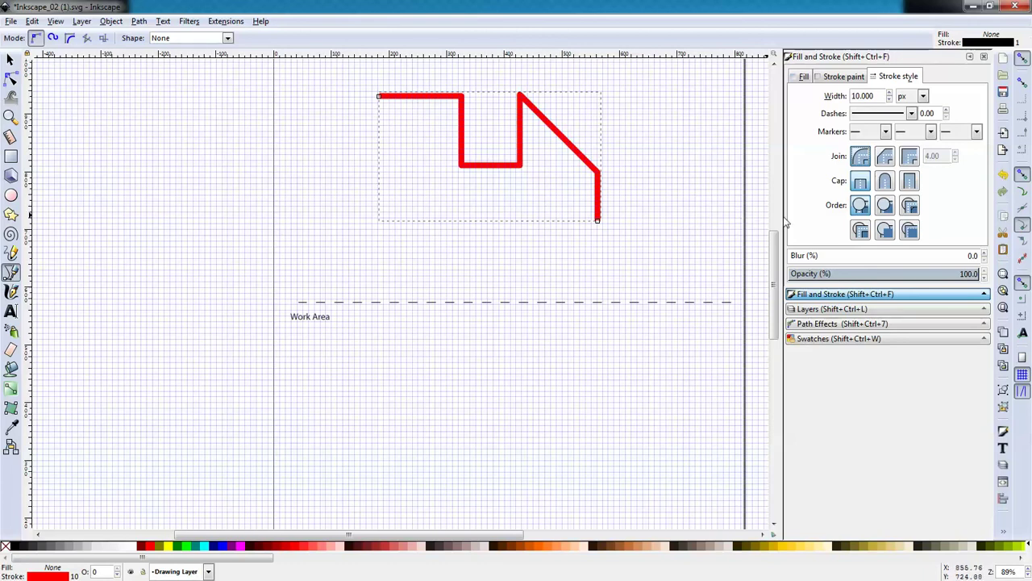
click(1023, 176)
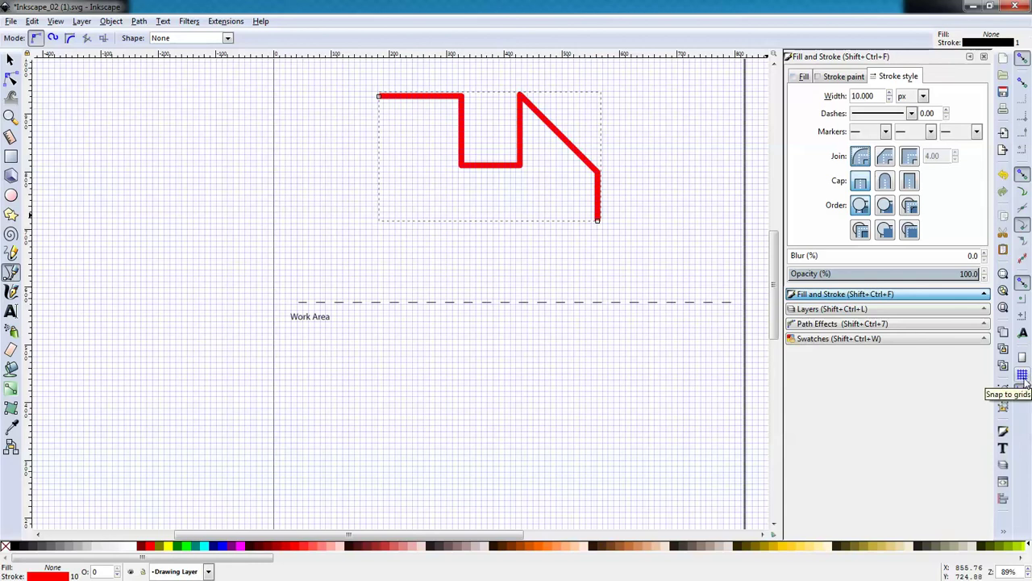
click(1023, 376)
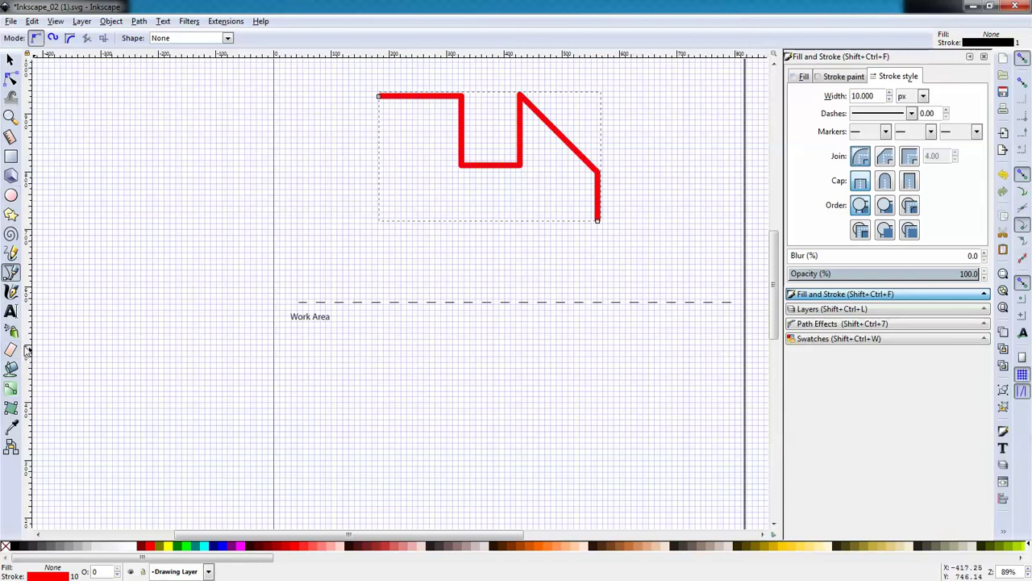
Step: Redraw the seven-point step path on grid intersections below the Work Area line
click(378, 368)
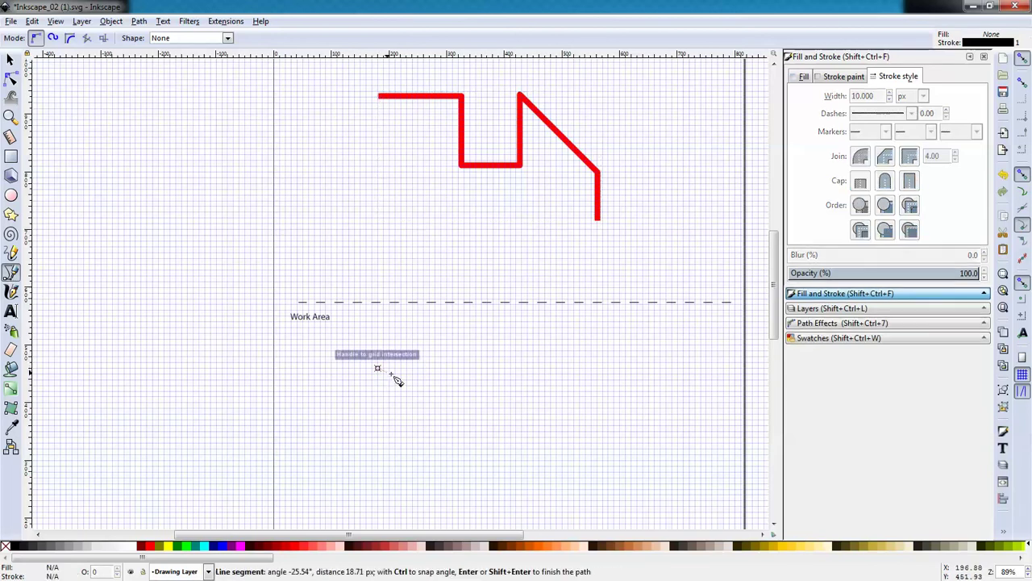
click(452, 368)
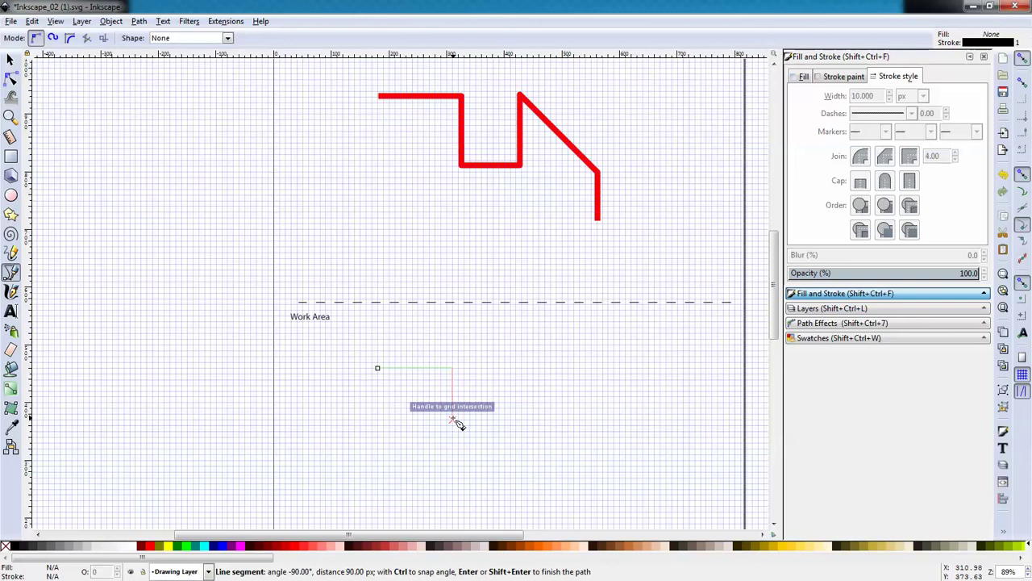
click(453, 420)
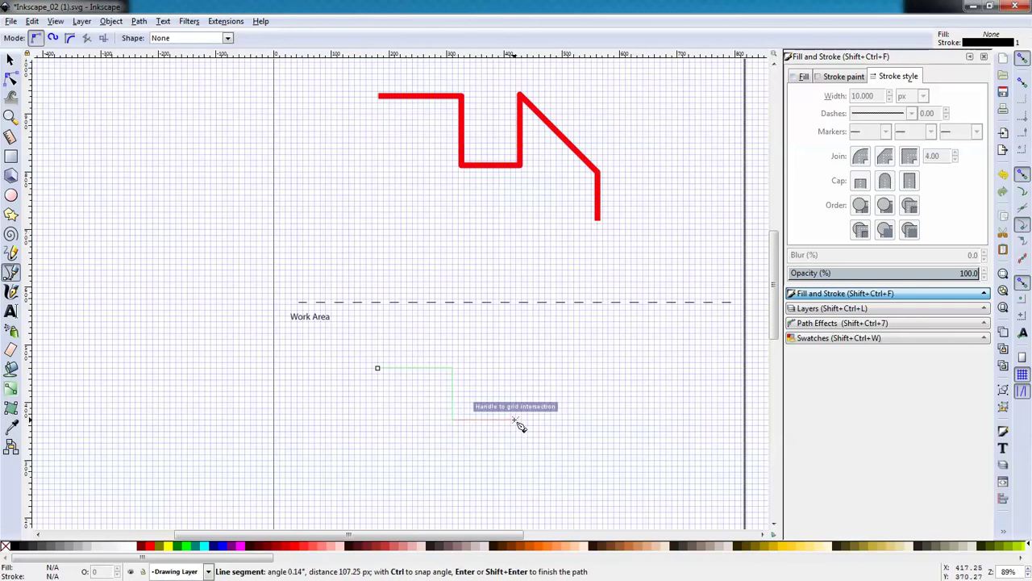
click(520, 419)
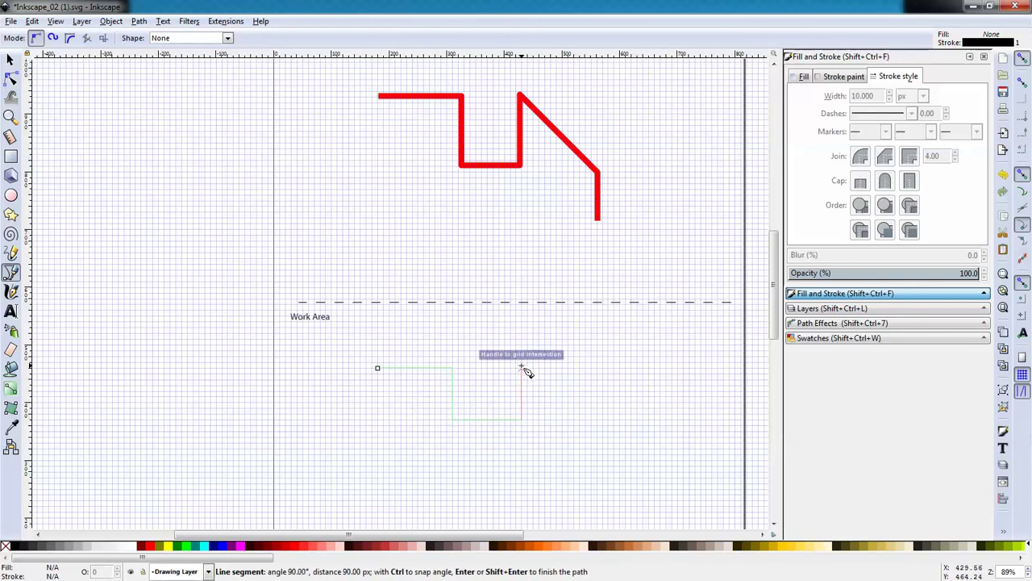
click(521, 369)
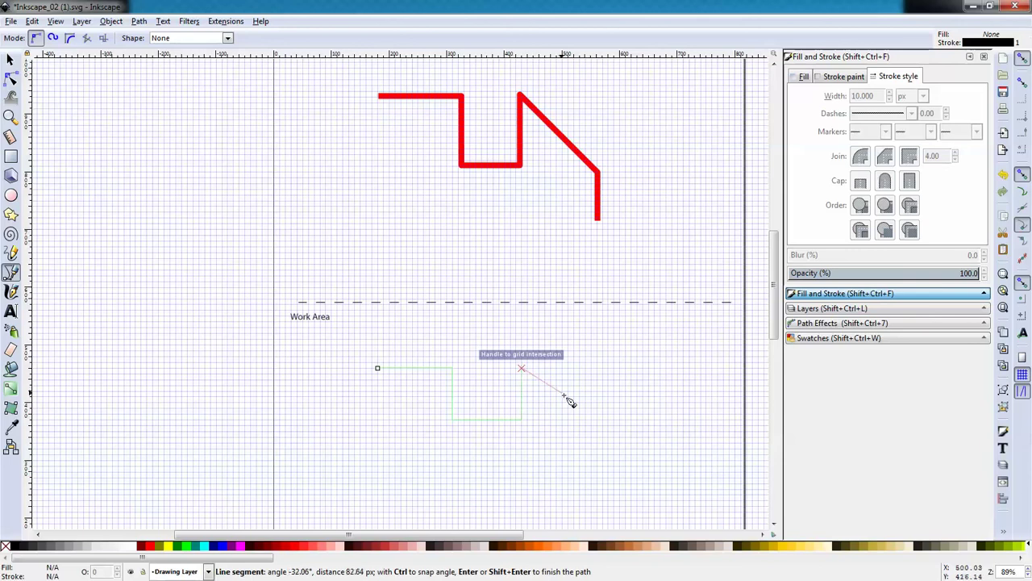
click(597, 424)
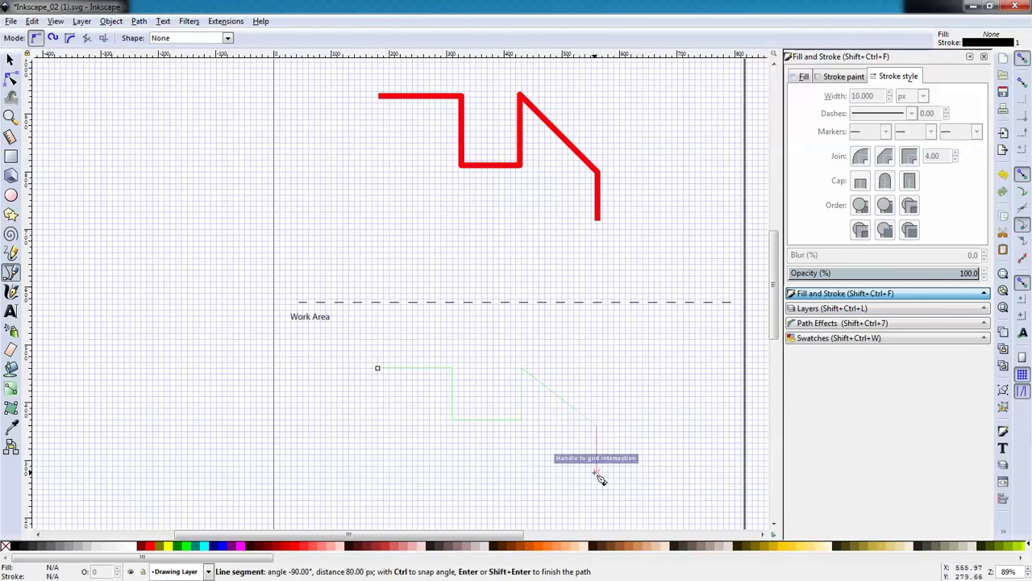
click(596, 473)
key(Return)
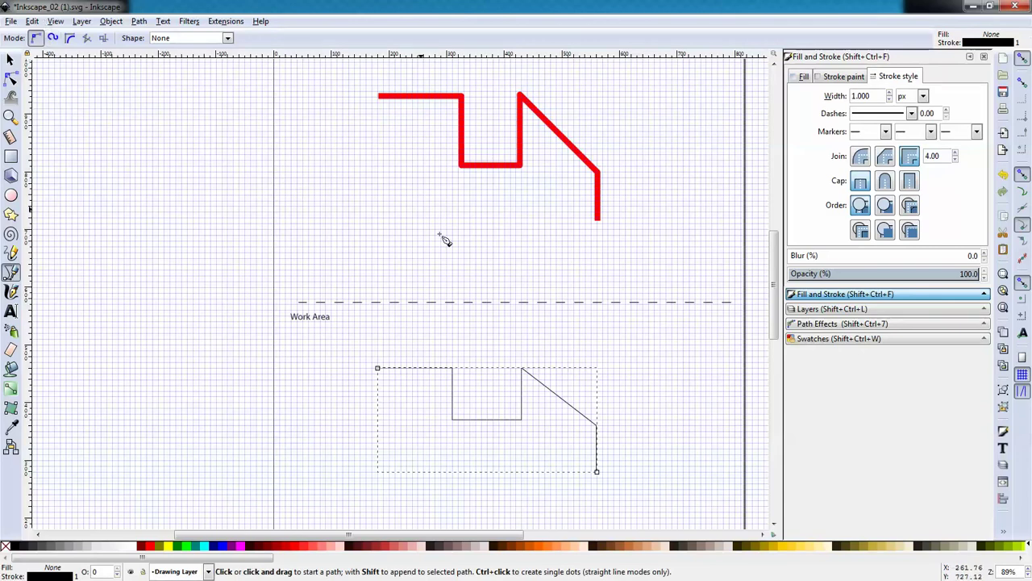
Step: Hide the page grid from the View menu
click(55, 21)
click(84, 80)
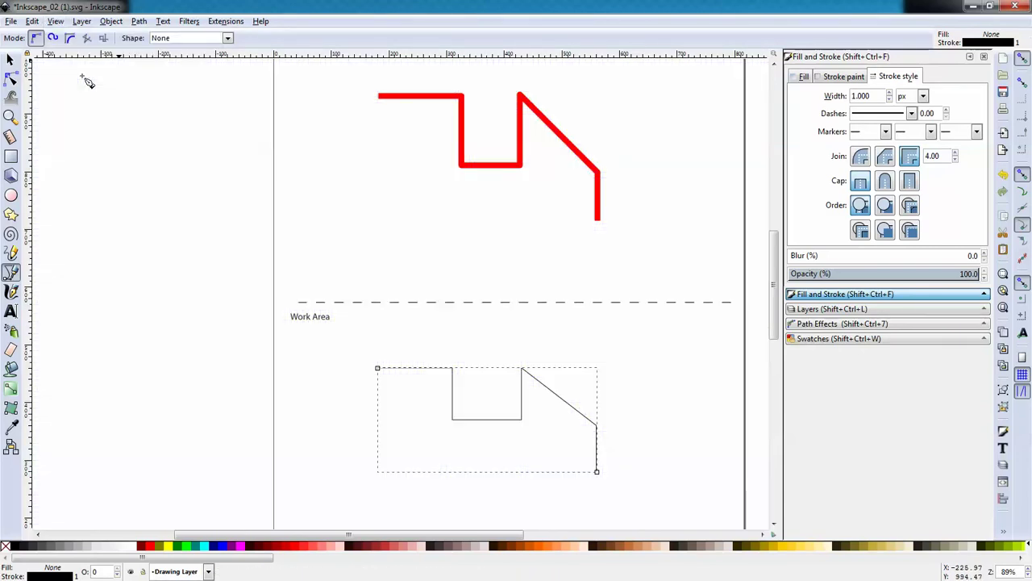